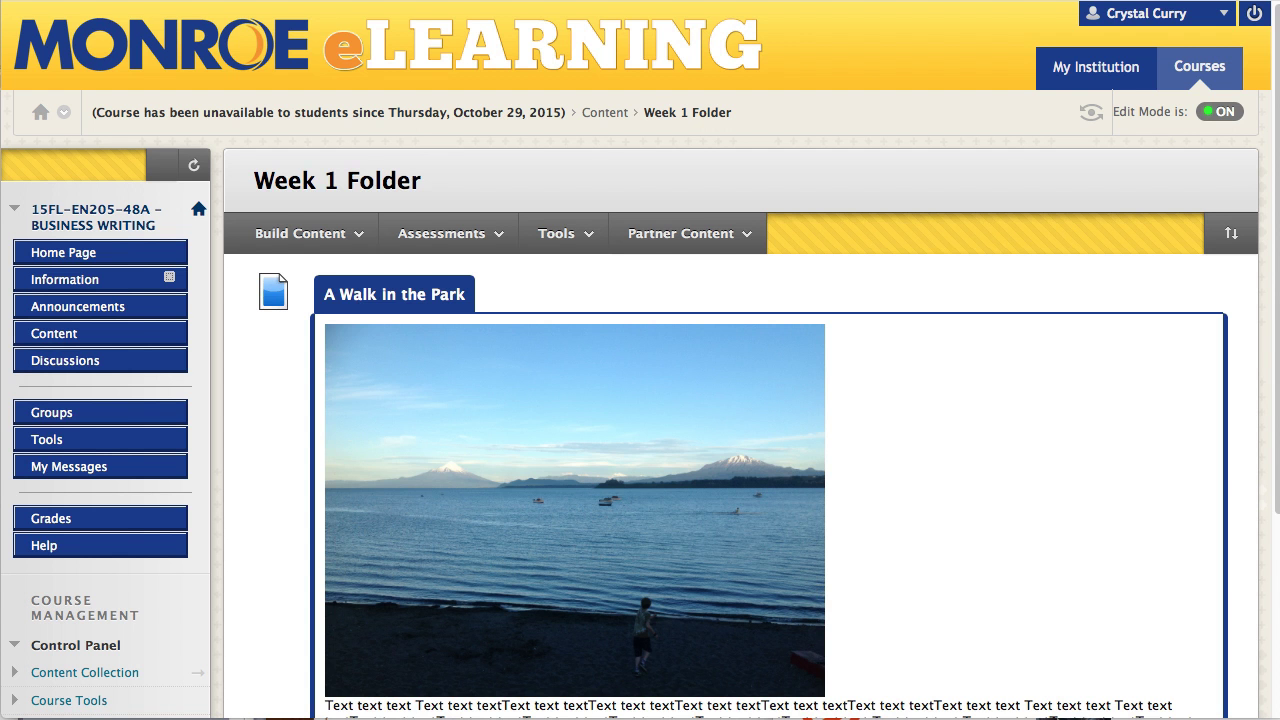
scroll(996, 471, down, 3)
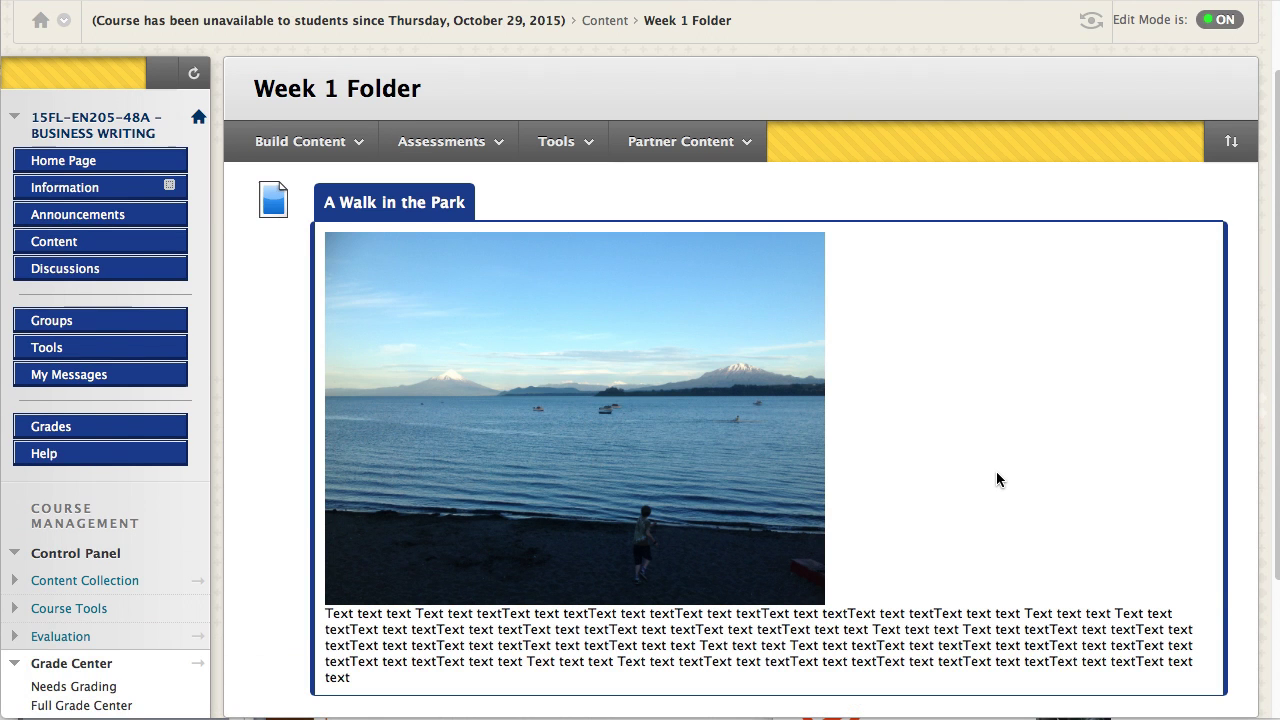
scroll(996, 471, up, 3)
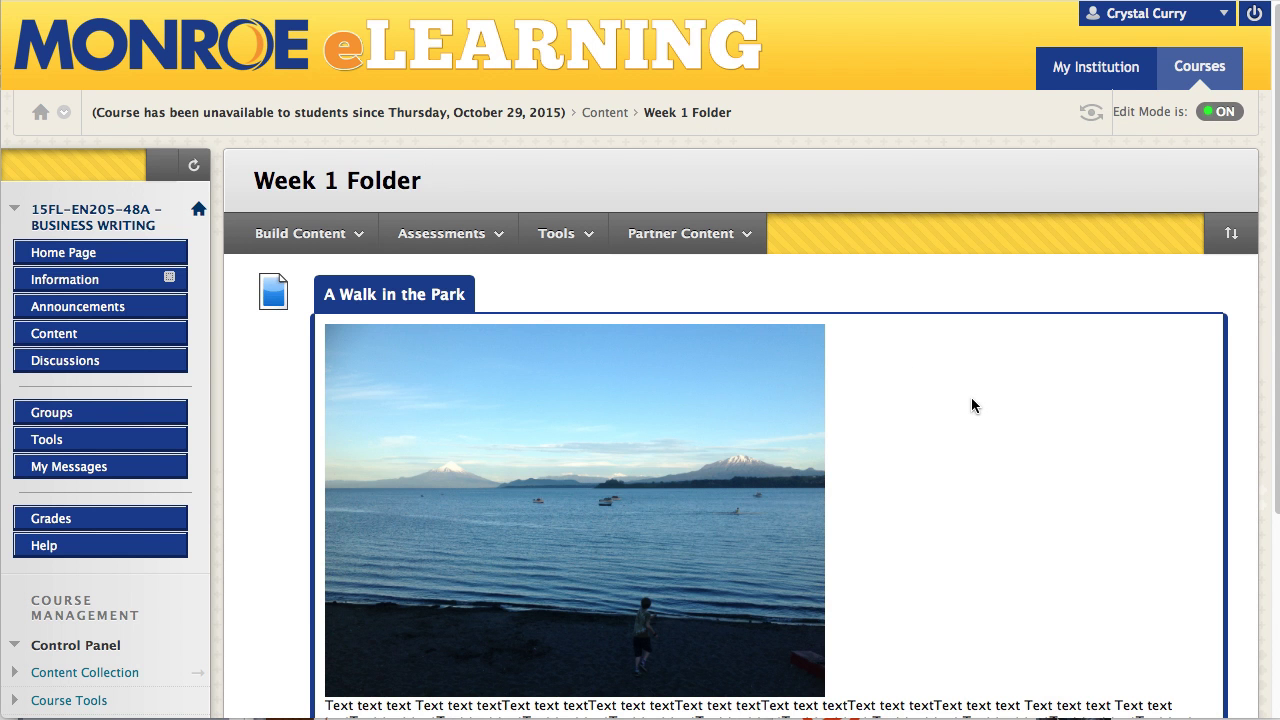
scroll(971, 400, down, 1)
scroll(1020, 290, up, 2)
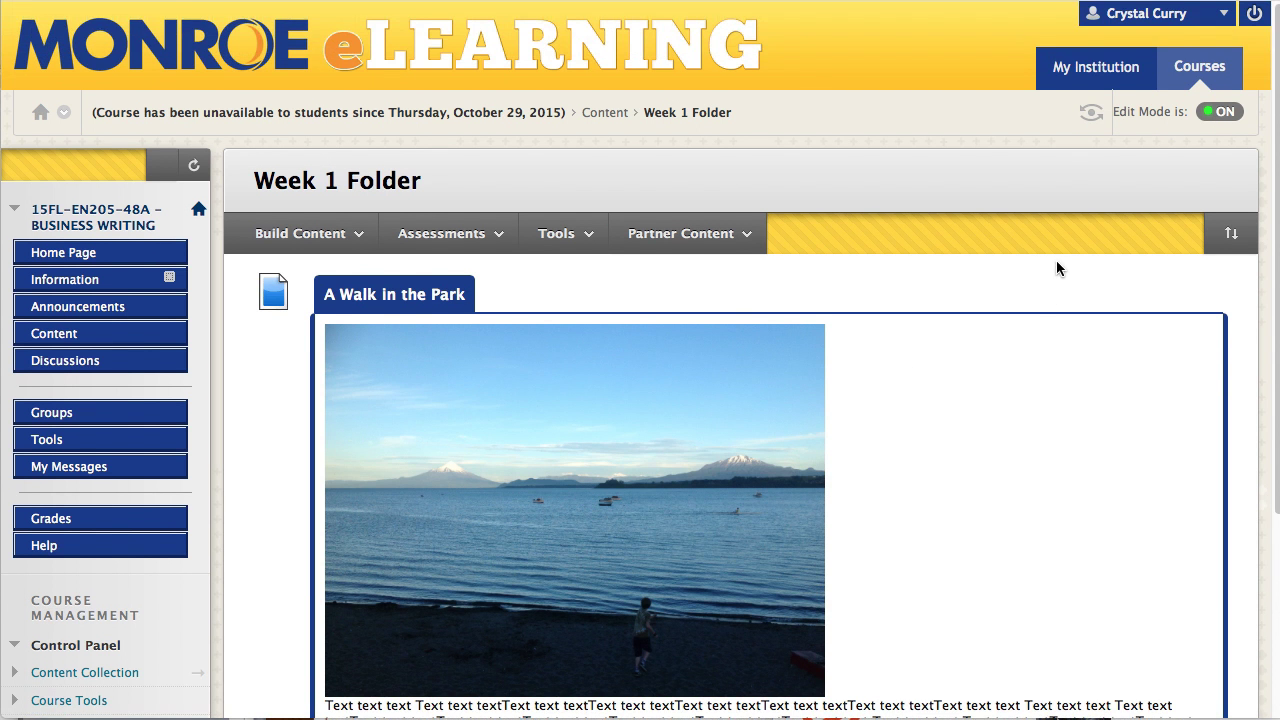
Enter student preview and view the image item inside the Week 1 Folder of the course content.
click(1092, 113)
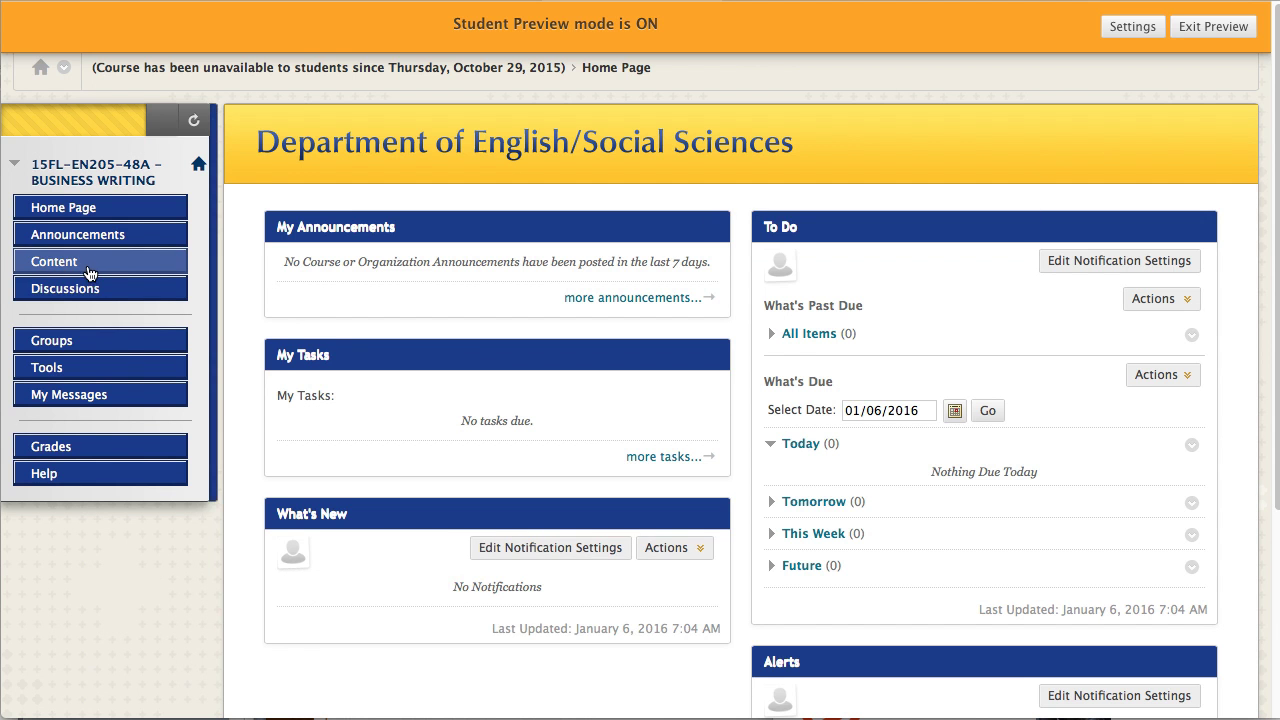
click(87, 268)
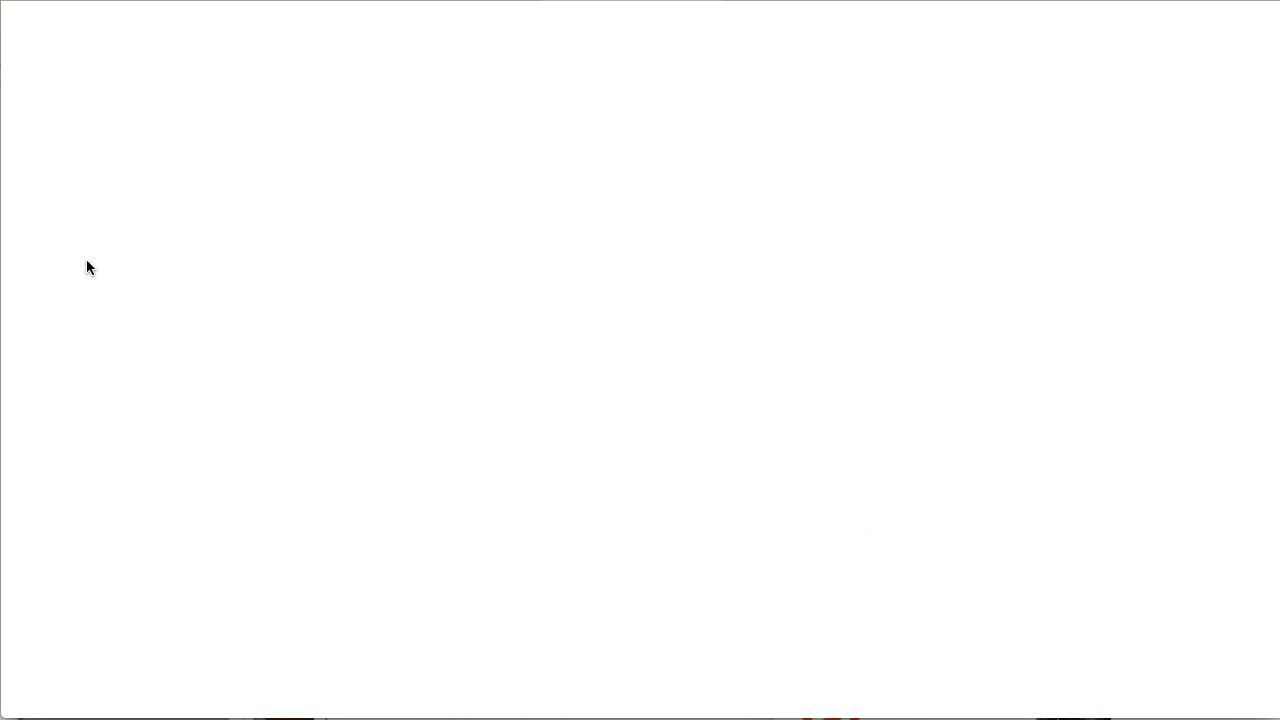
scroll(865, 380, down, 15)
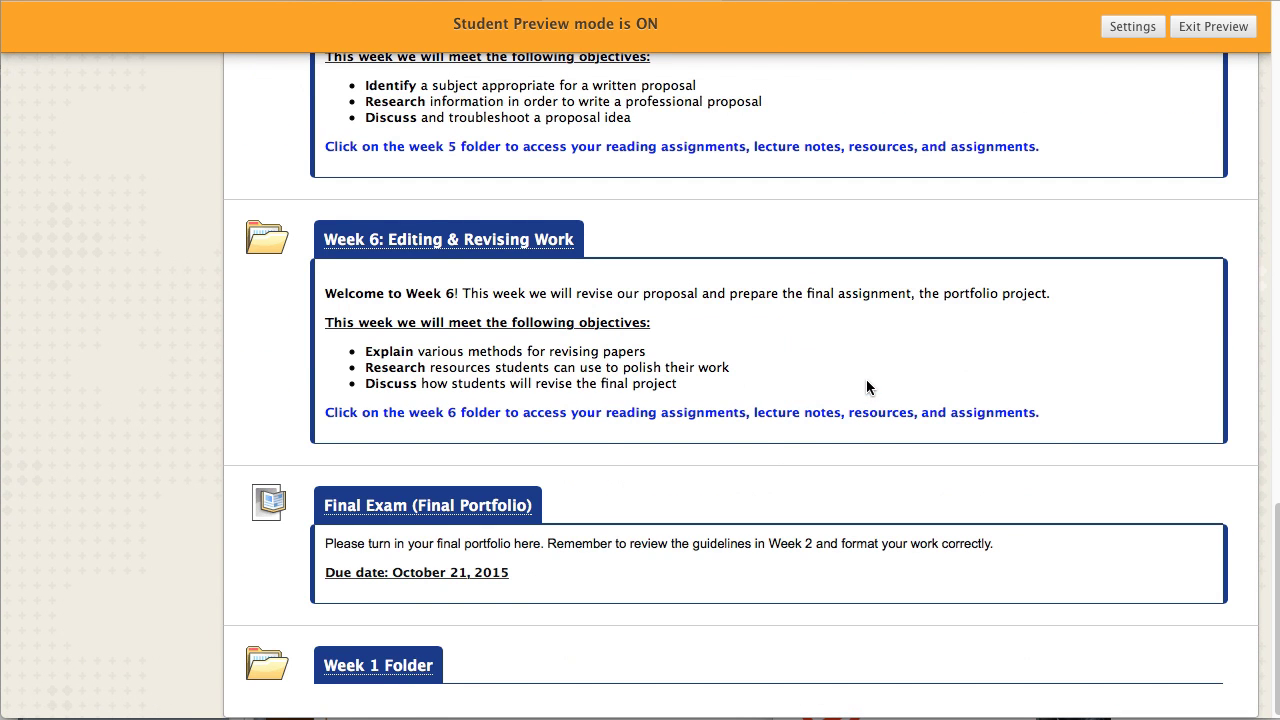
click(408, 668)
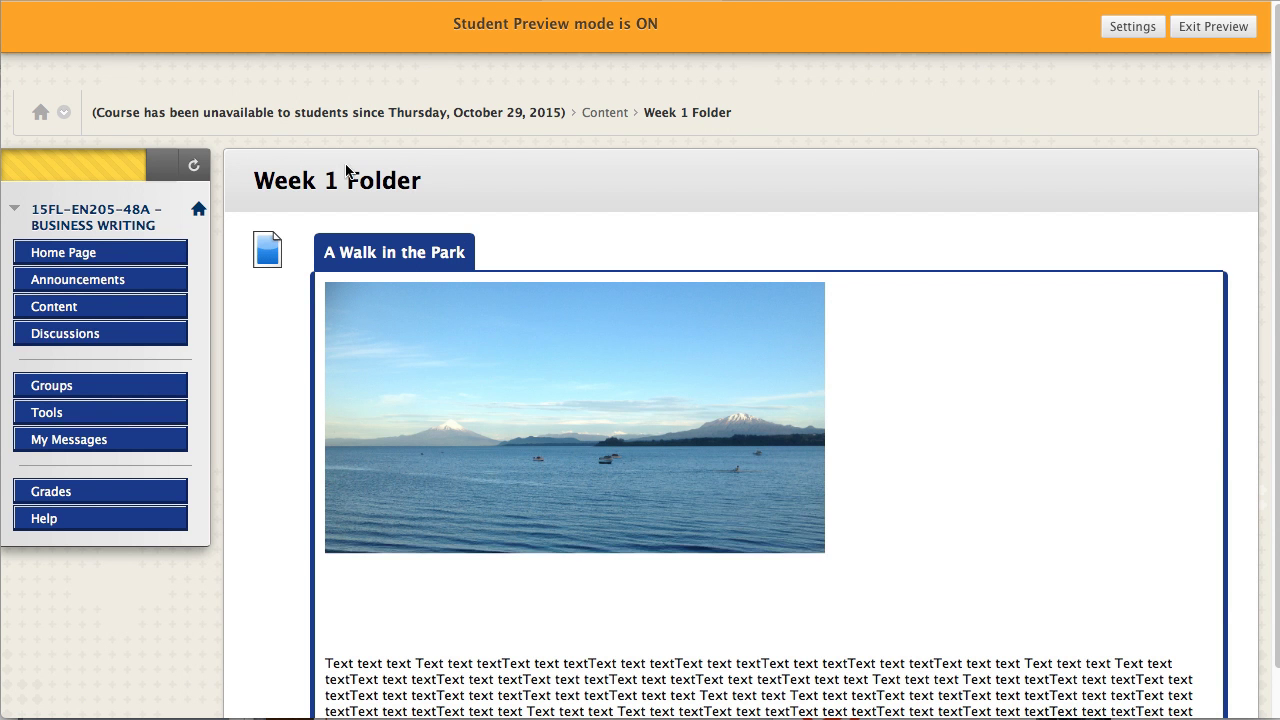
scroll(634, 157, down, 1)
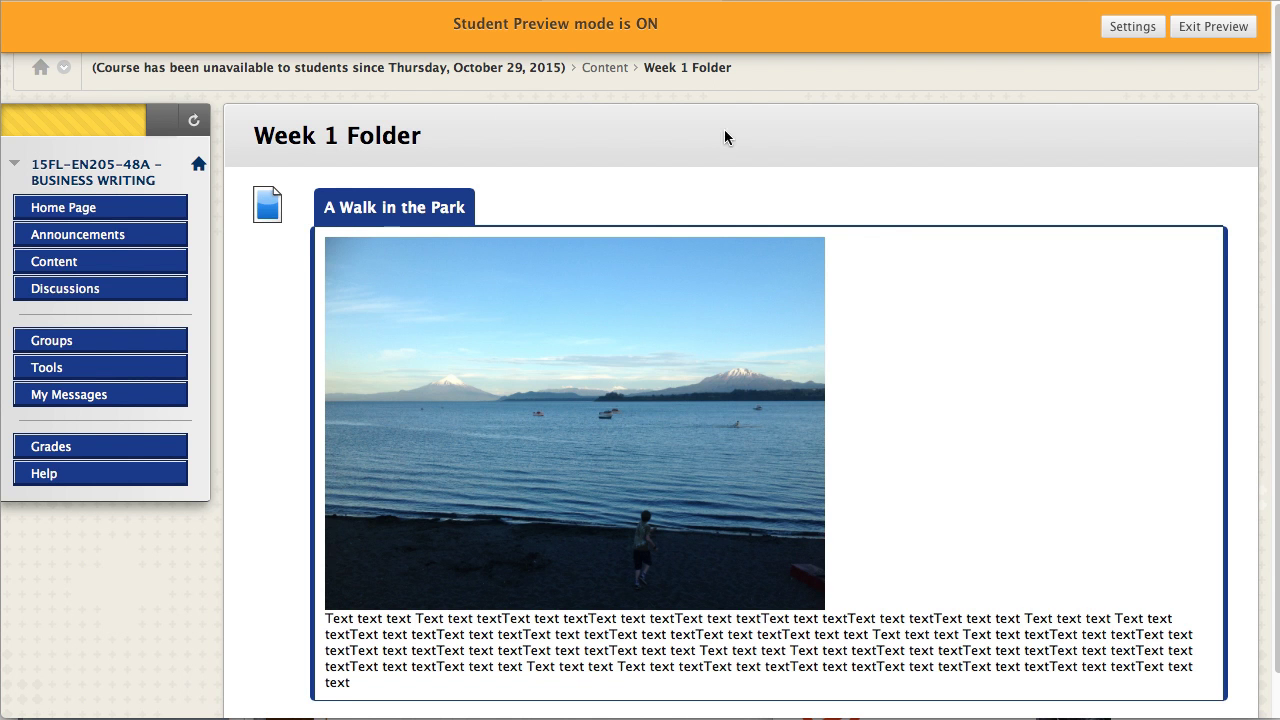
scroll(913, 303, down, 1)
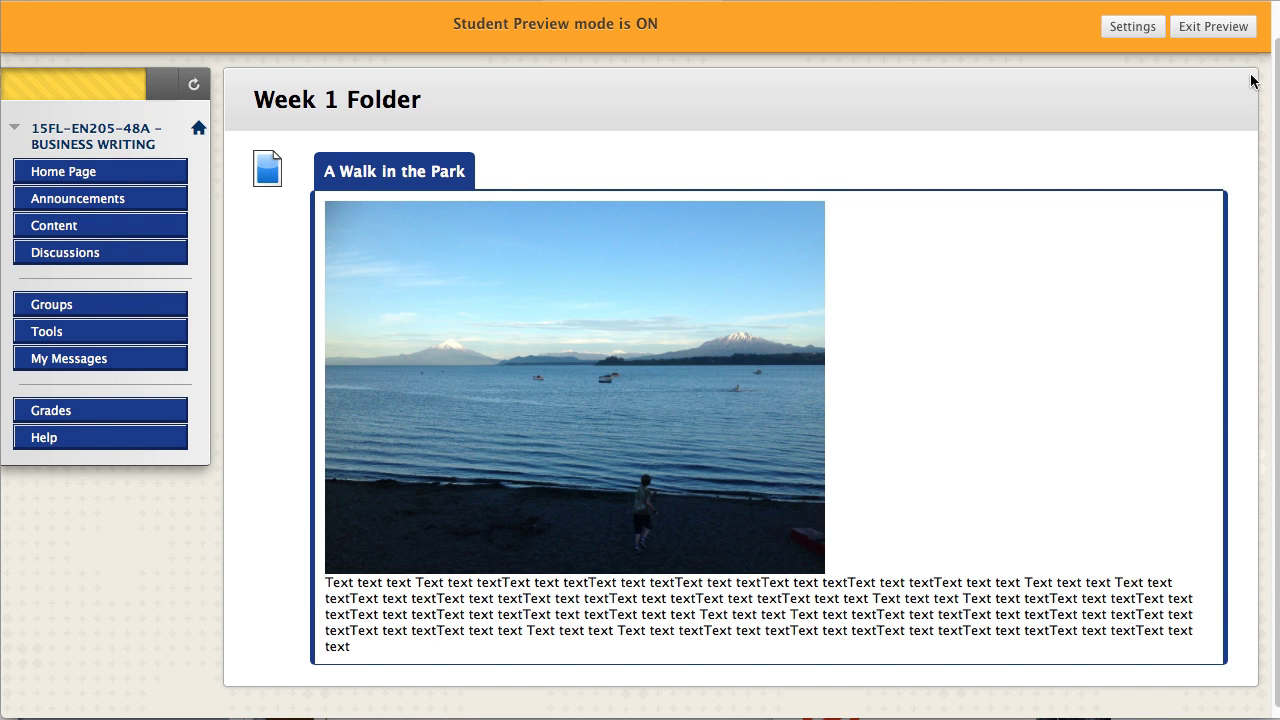
Exit student preview, deleting the preview user and all data, and reopen the Week 1 Folder from the course content.
click(1208, 31)
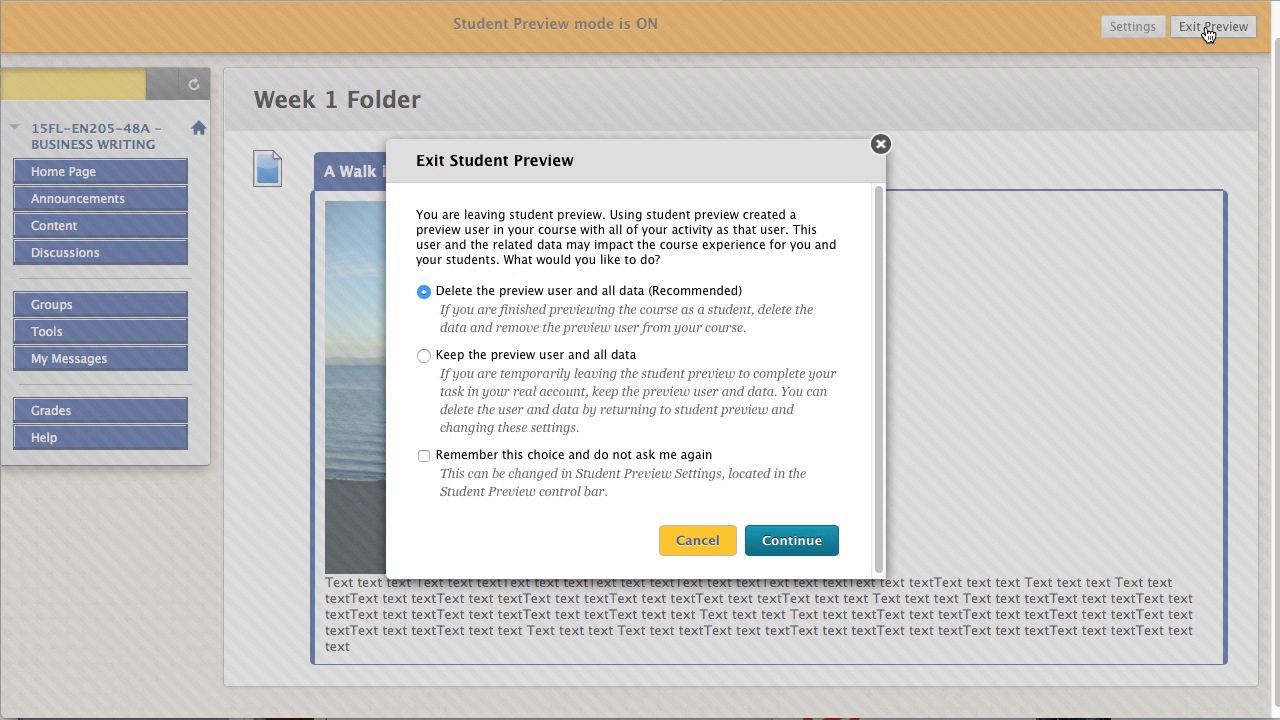
click(790, 540)
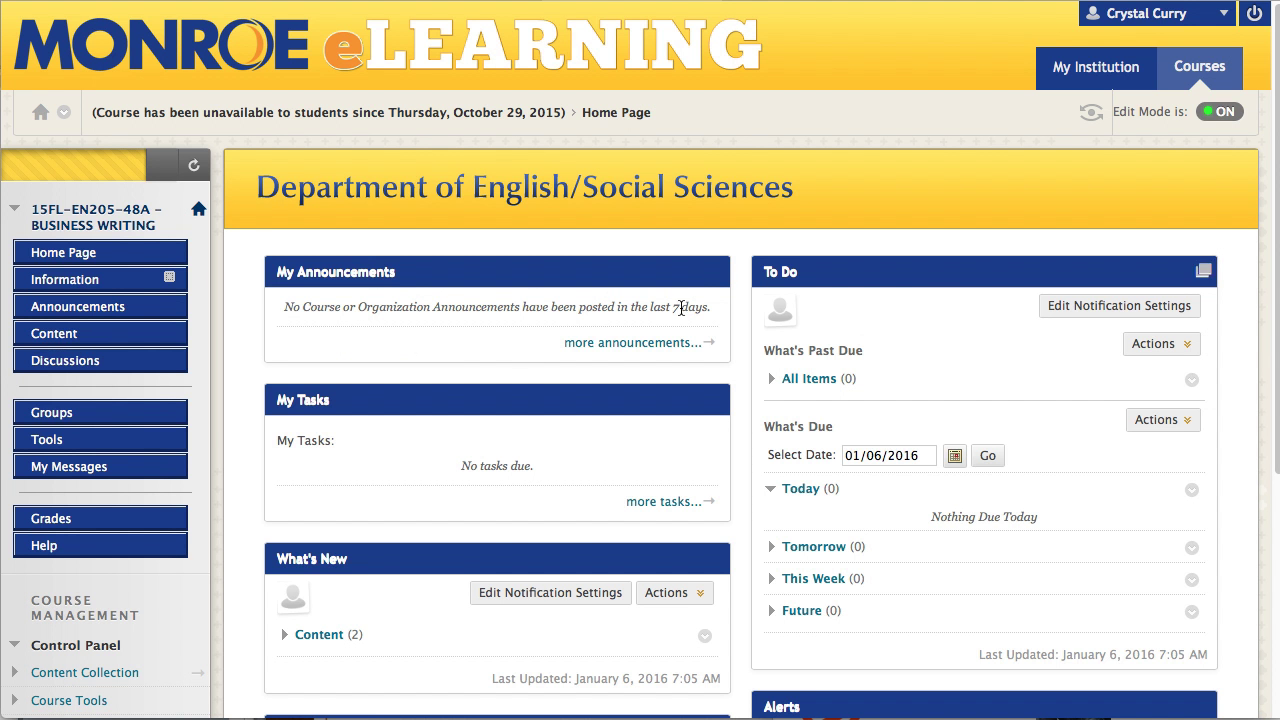
click(52, 332)
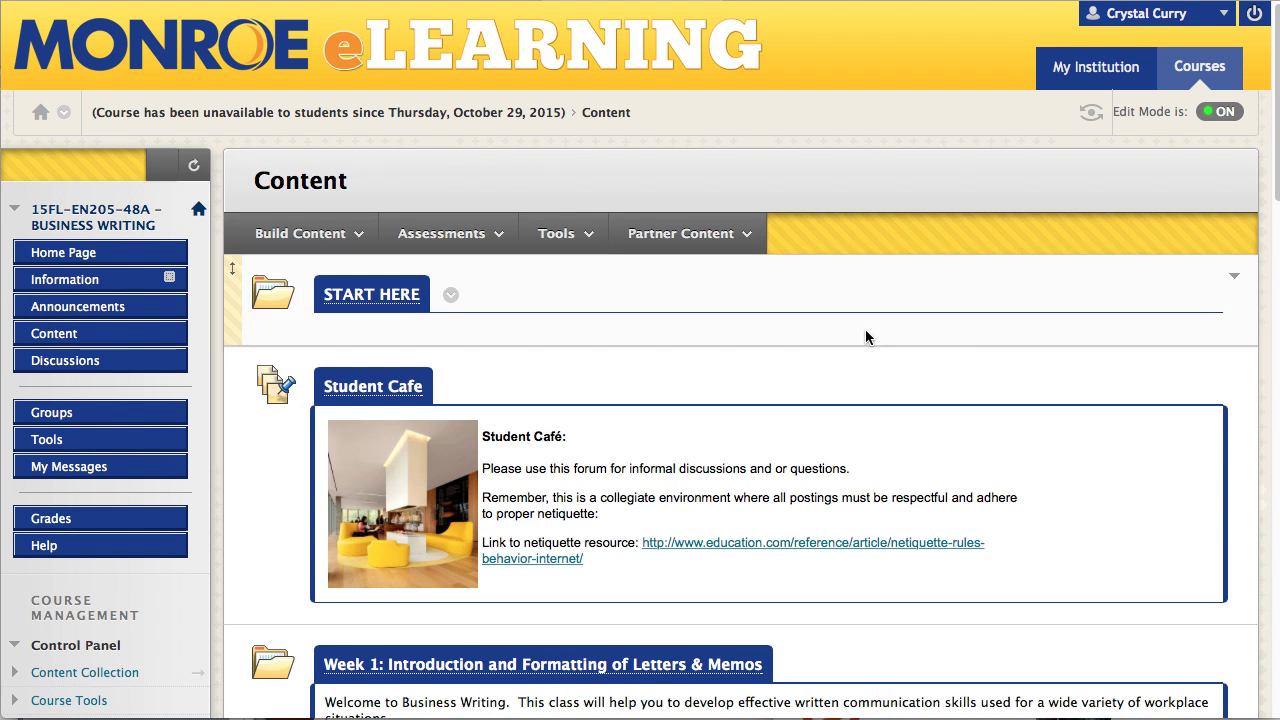
scroll(866, 337, down, 20)
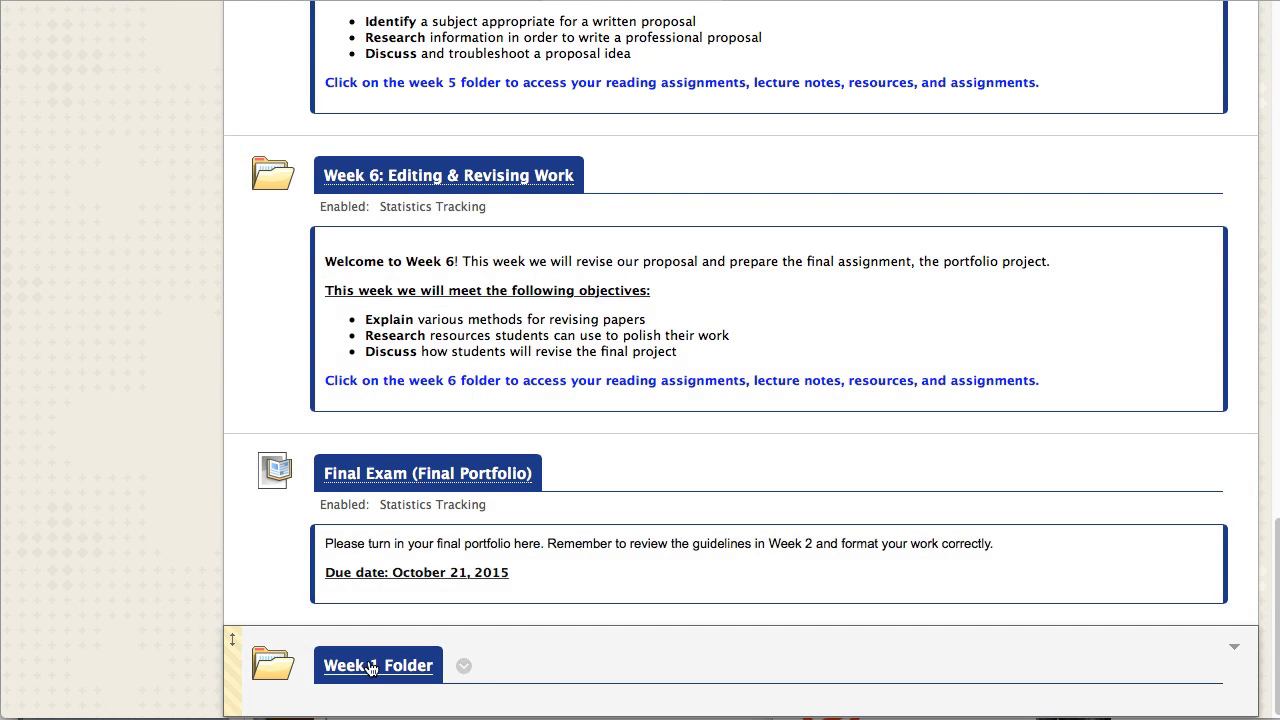
click(371, 666)
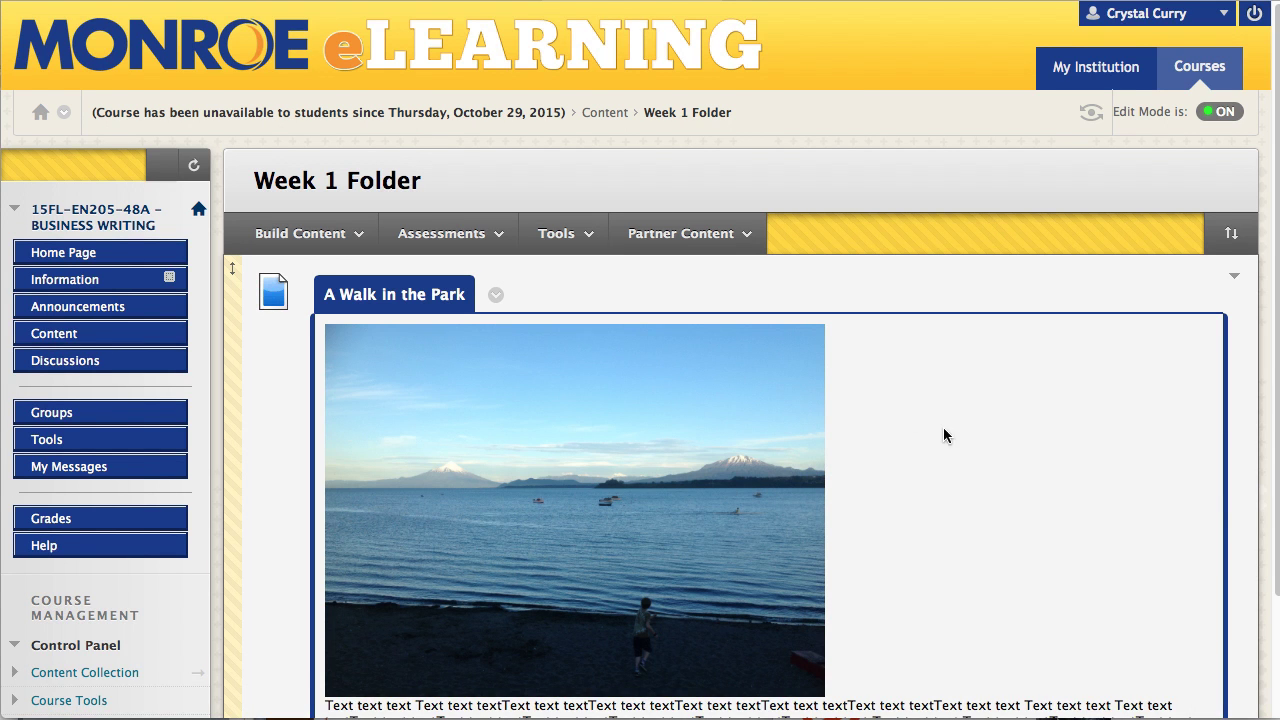
Look over the Week 1 Folder in editing view and examine the content types that can be built there.
scroll(955, 391, down, 2)
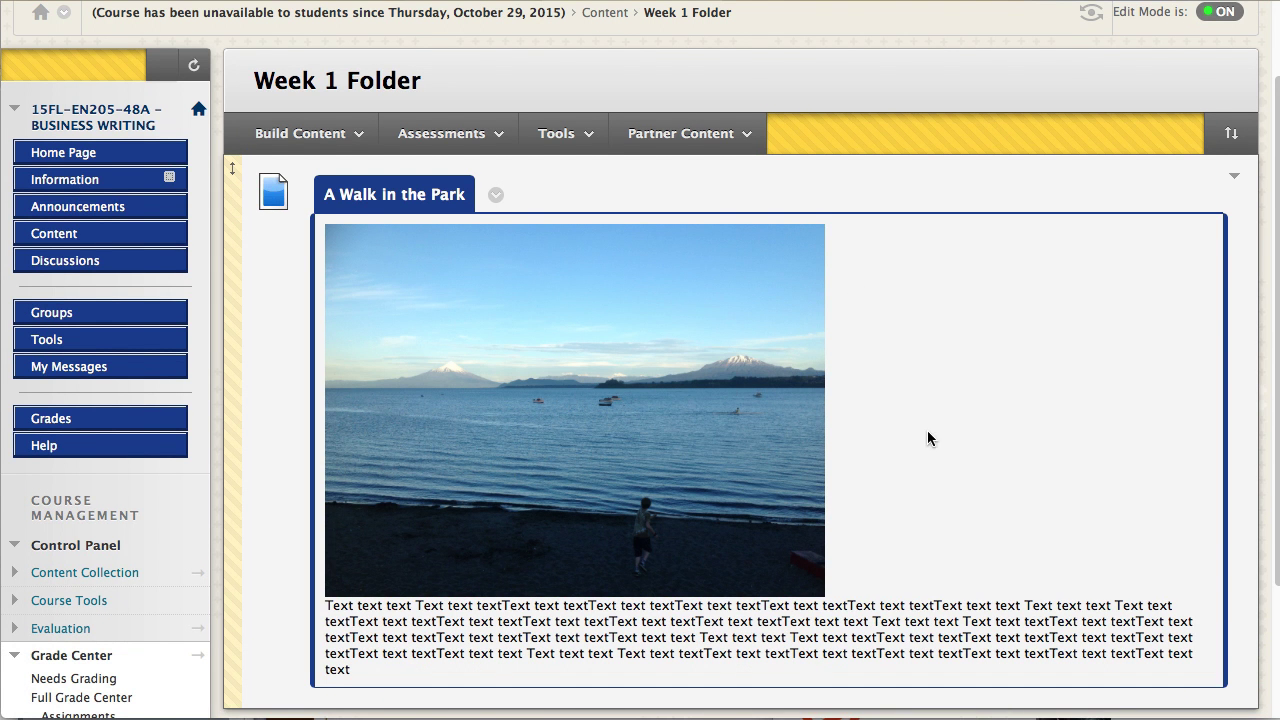
scroll(926, 435, up, 1)
scroll(938, 428, up, 1)
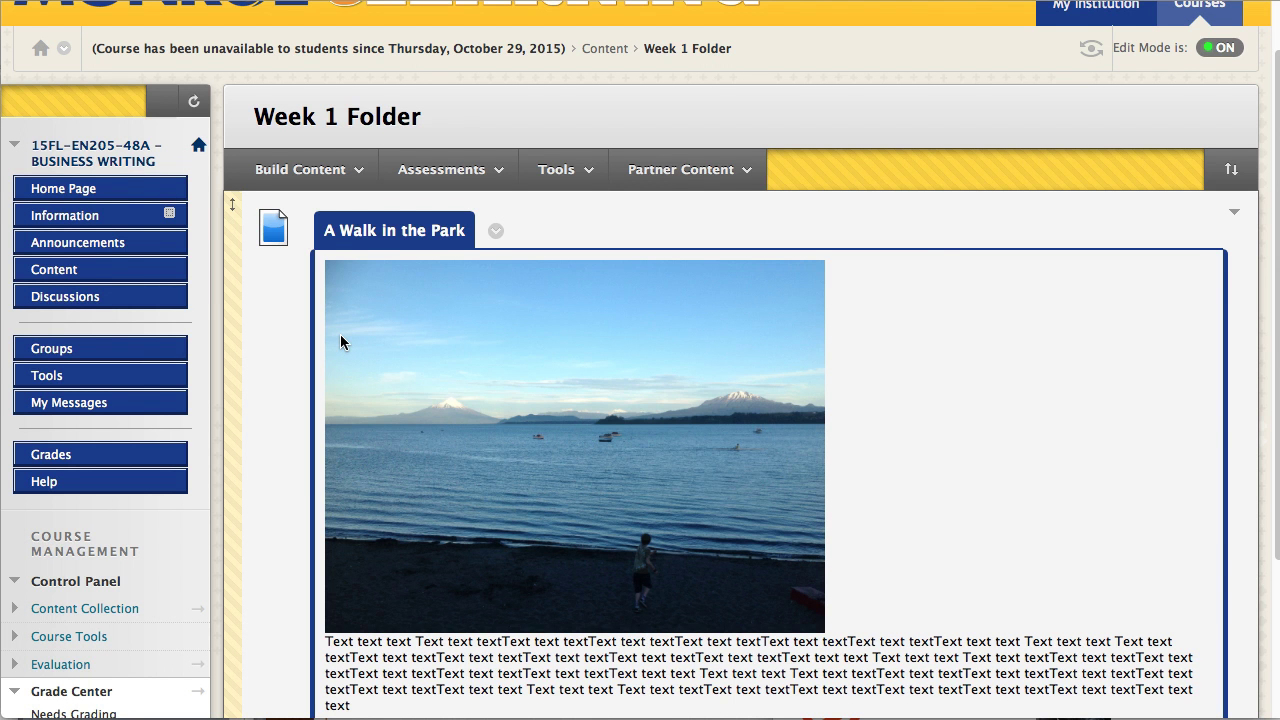
scroll(888, 343, up, 1)
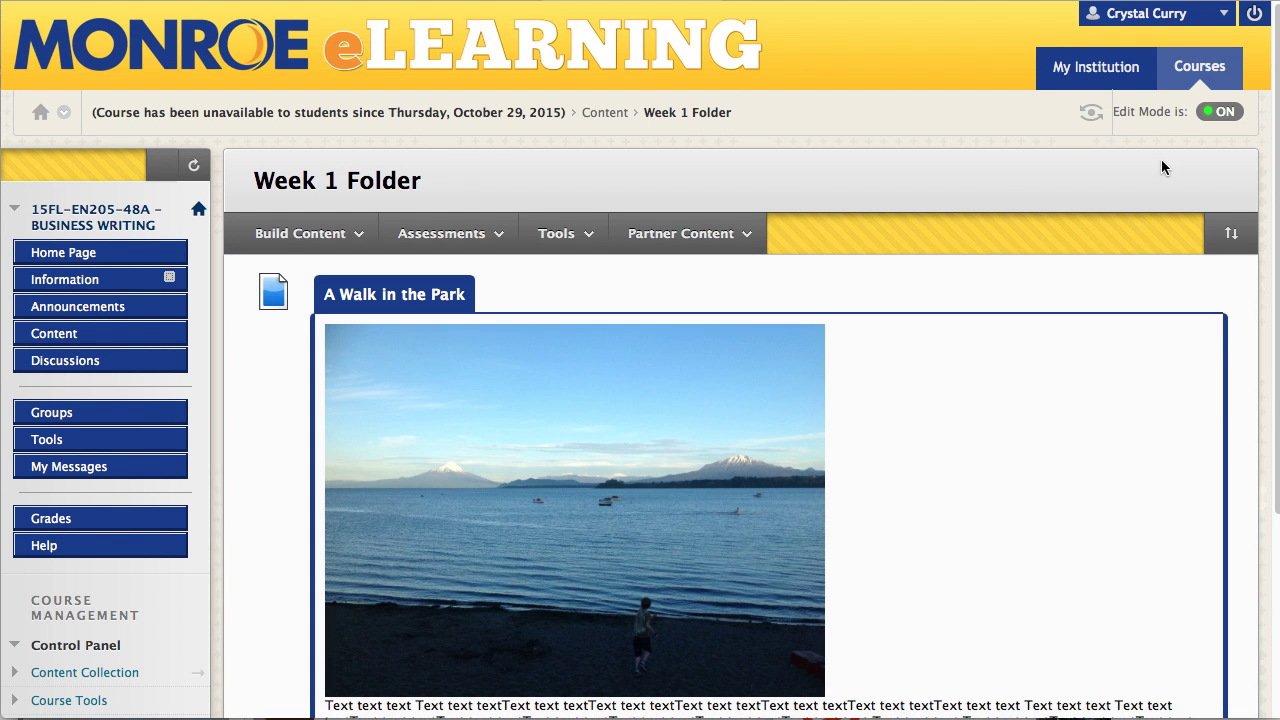
click(337, 240)
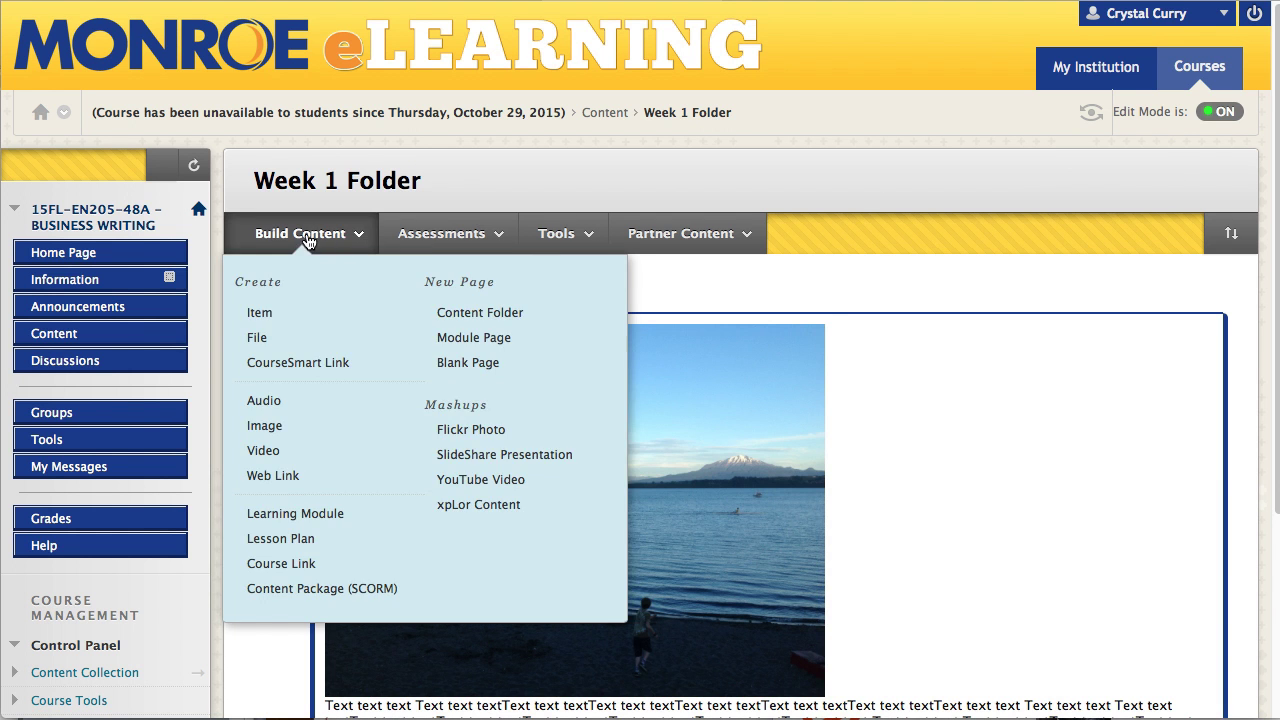
mouse_move(903, 309)
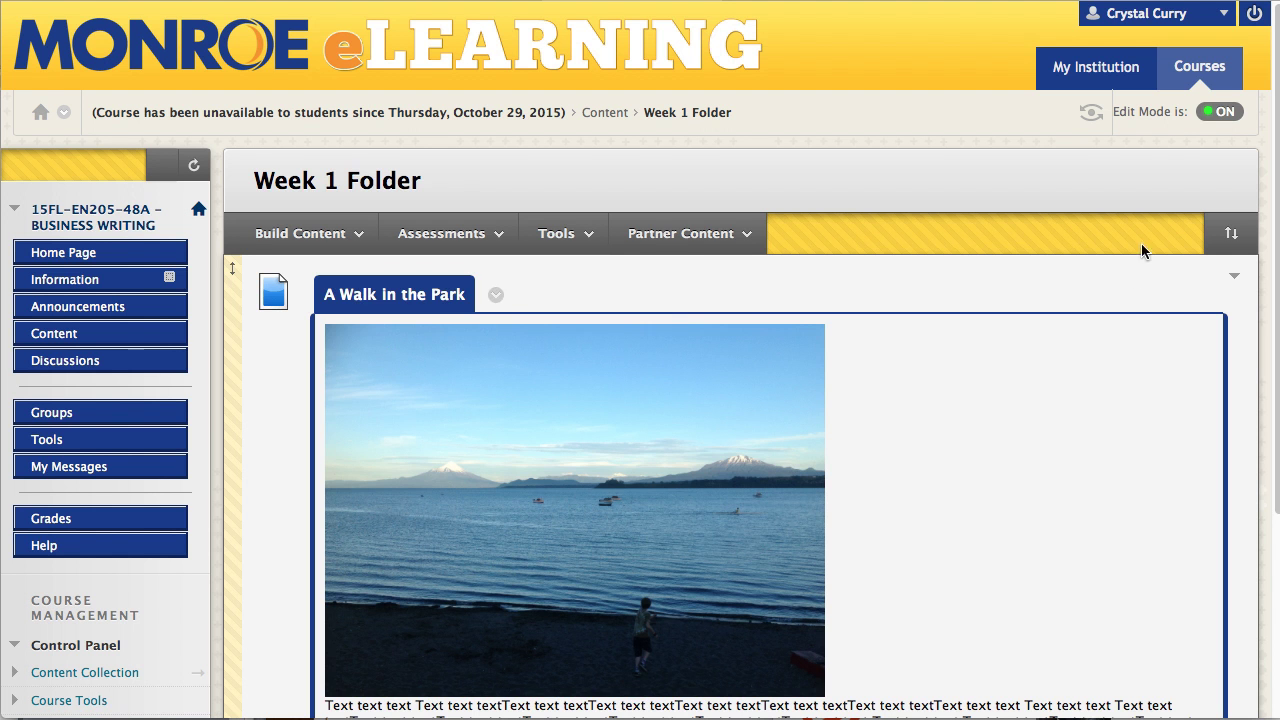
Turn Edit Mode off to view the Week 1 Folder without its editing controls, and turn it back on.
click(1220, 113)
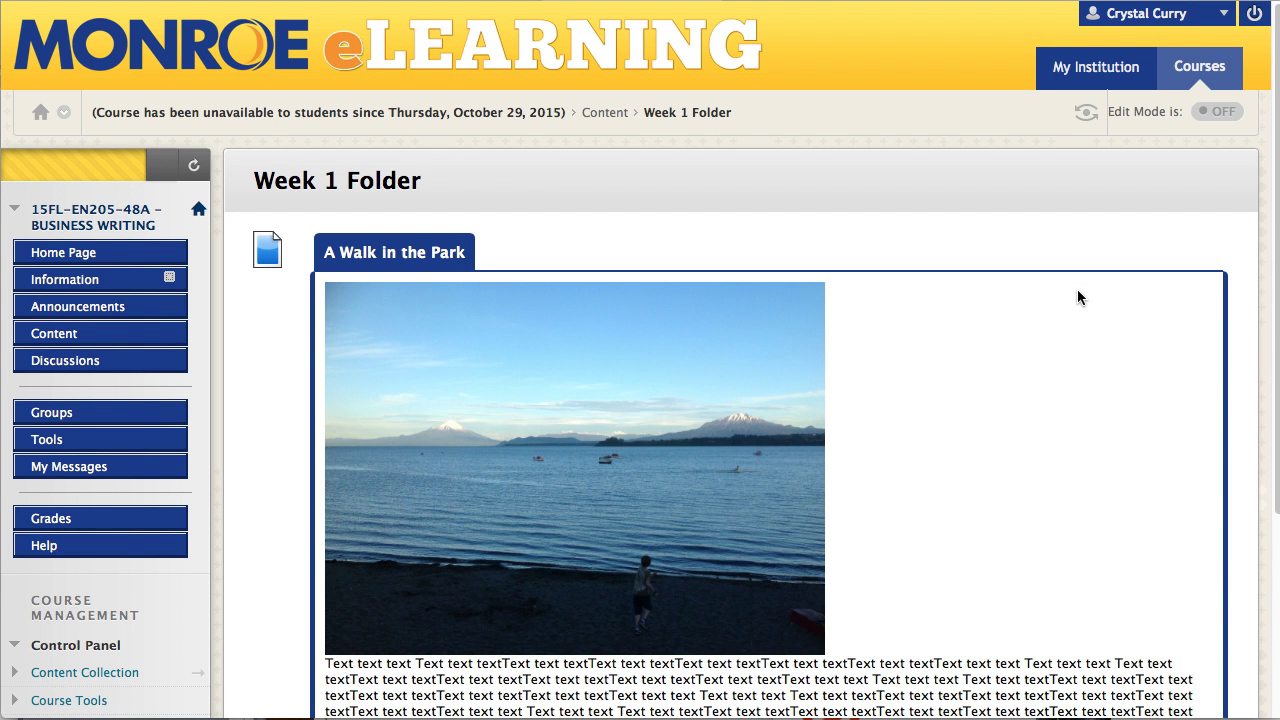
scroll(1088, 287, down, 5)
scroll(1088, 287, up, 4)
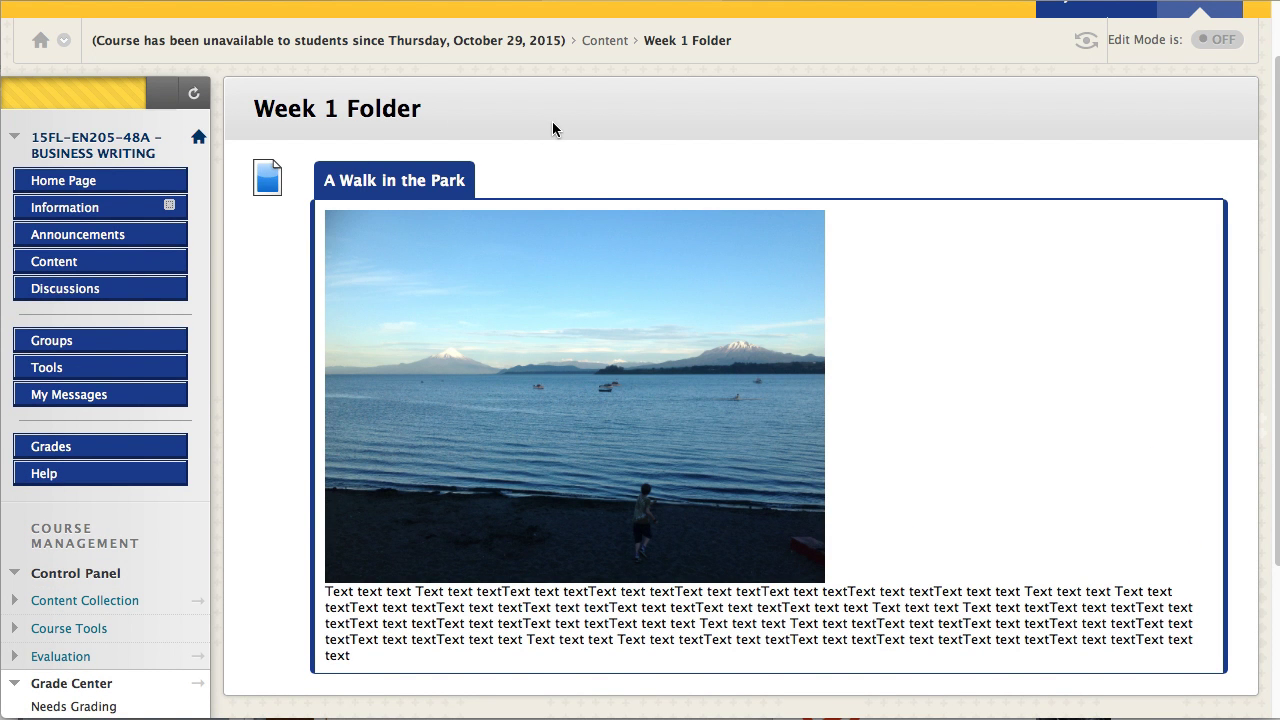
click(1216, 39)
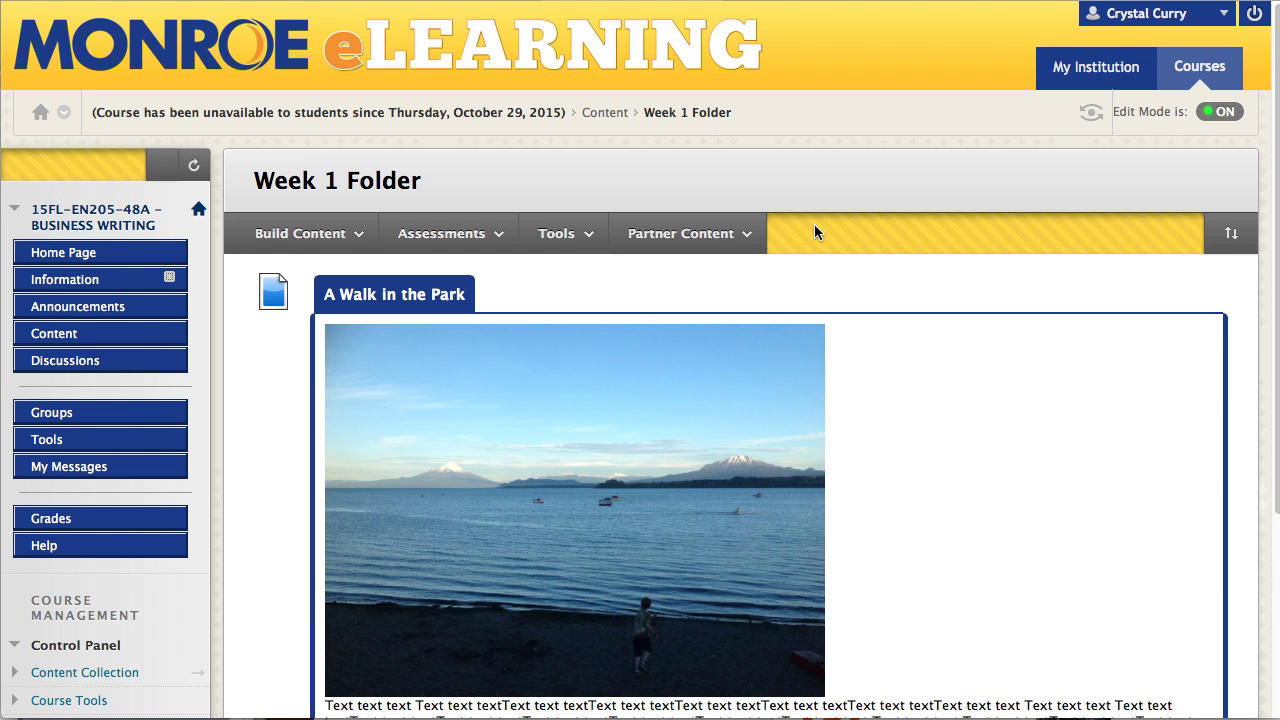
Examine the options for adding content, assessments, tools and partner content to the Week 1 Folder.
click(310, 236)
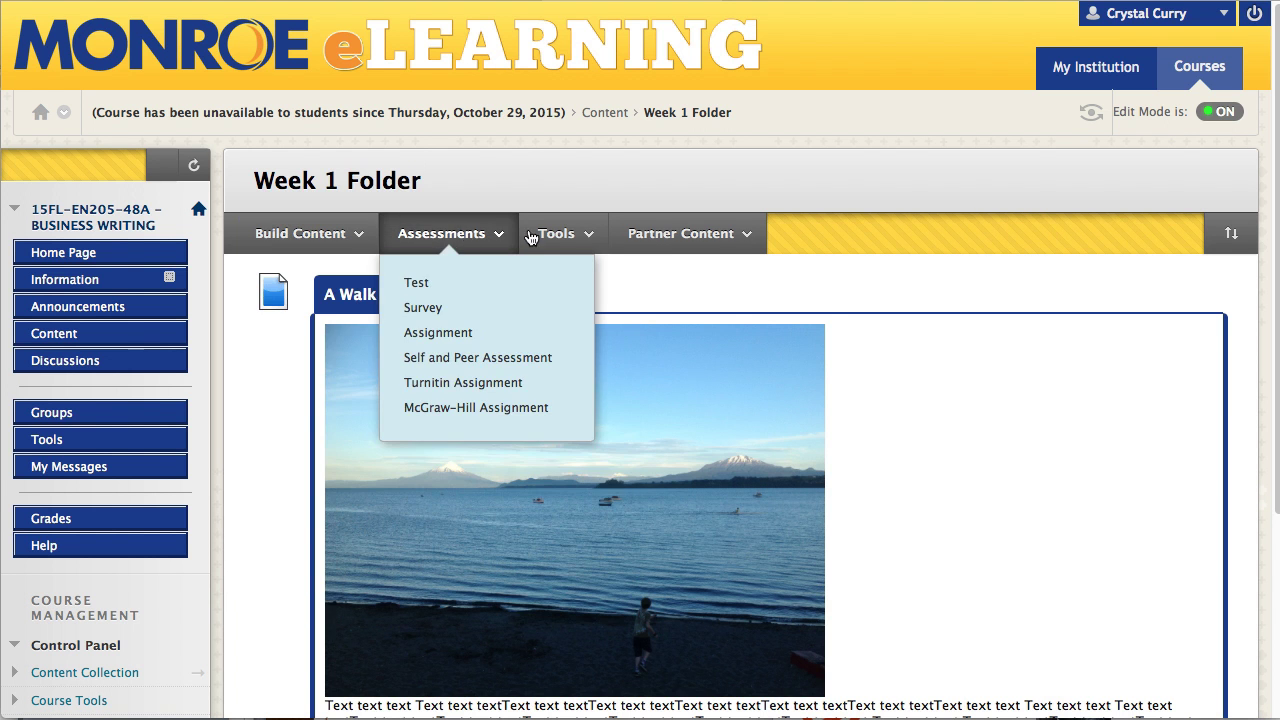
mouse_move(725, 238)
mouse_move(310, 225)
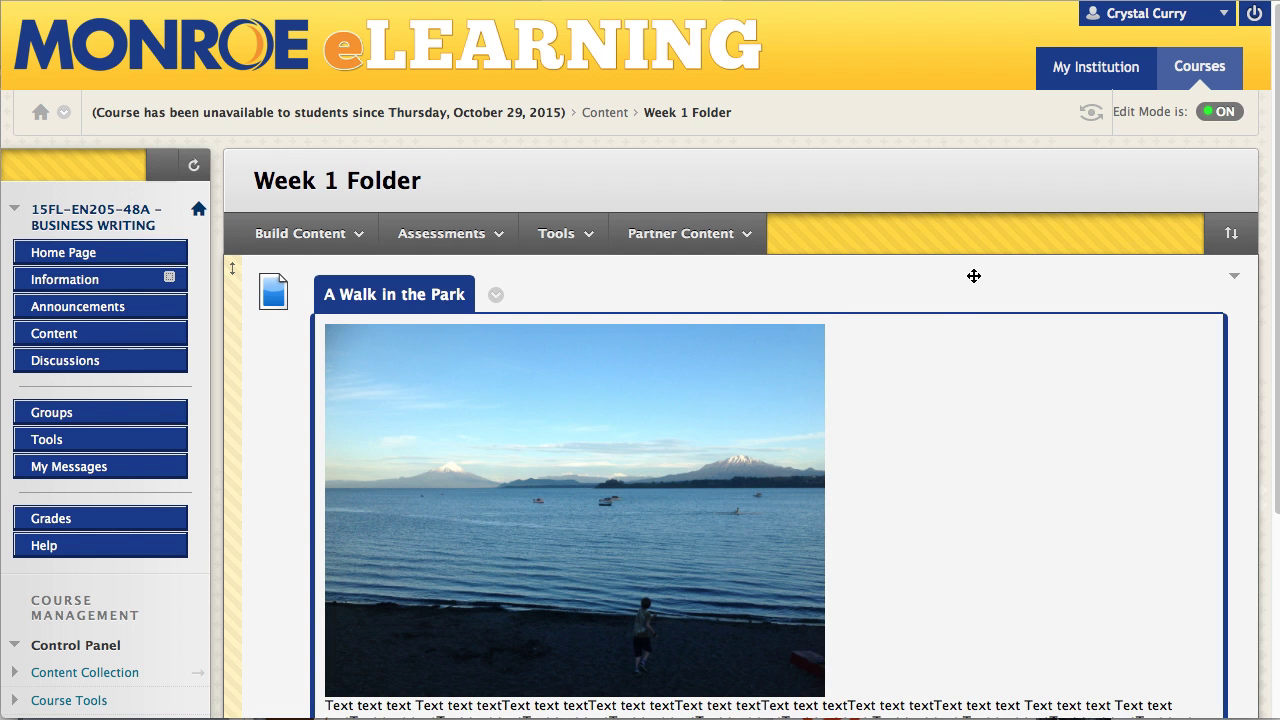
Edit the A Walk in the Park image item, rename it A Mountain in the Water, submit the change and check the updated item.
click(497, 298)
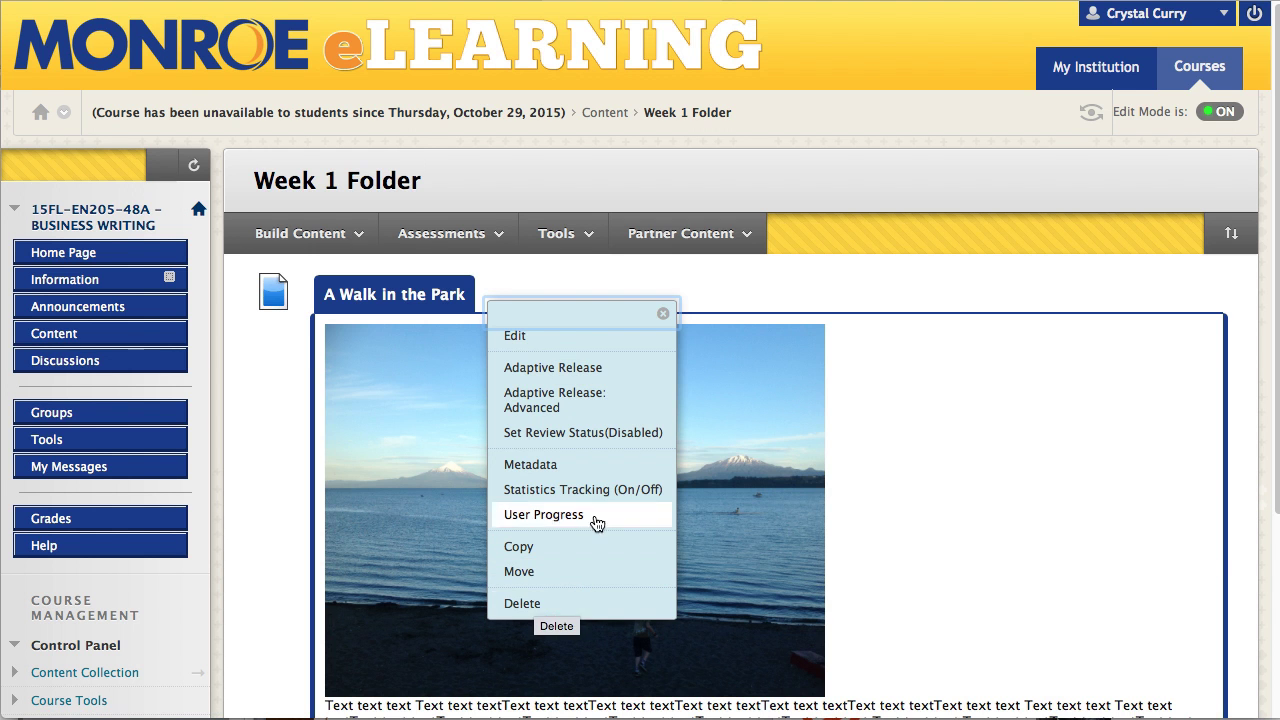
click(537, 341)
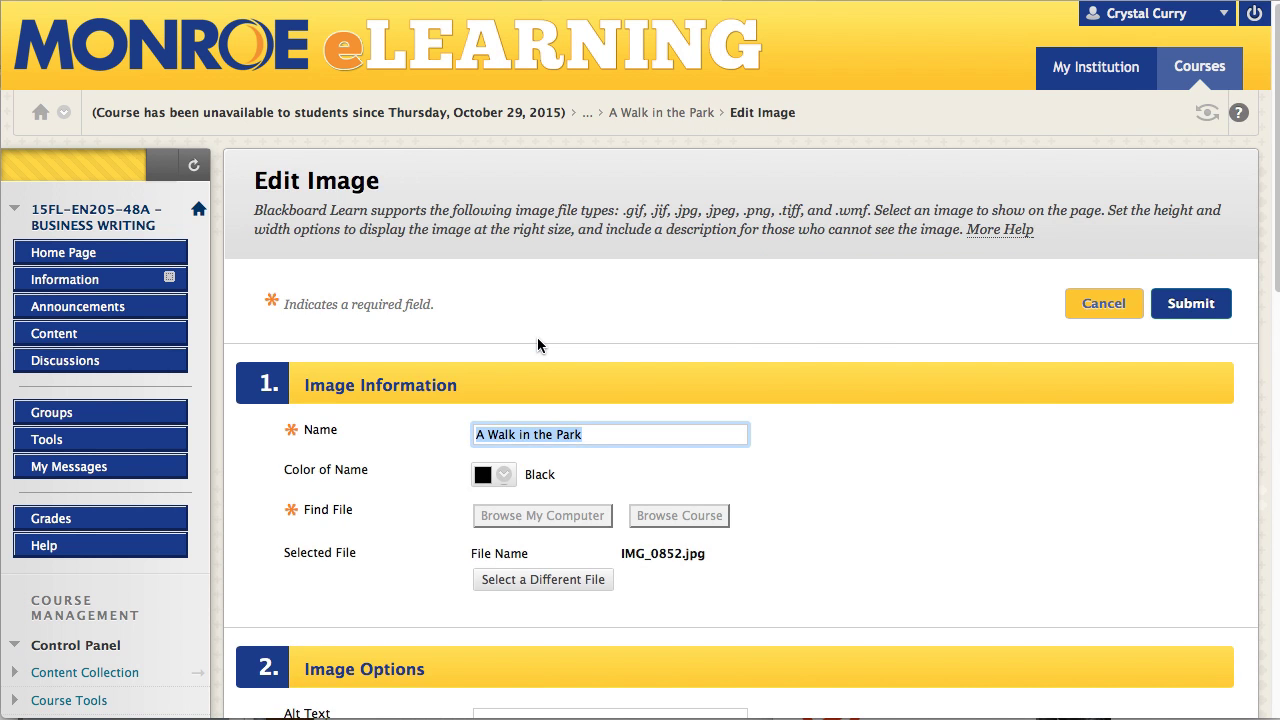
scroll(856, 330, down, 1)
scroll(856, 330, down, 5)
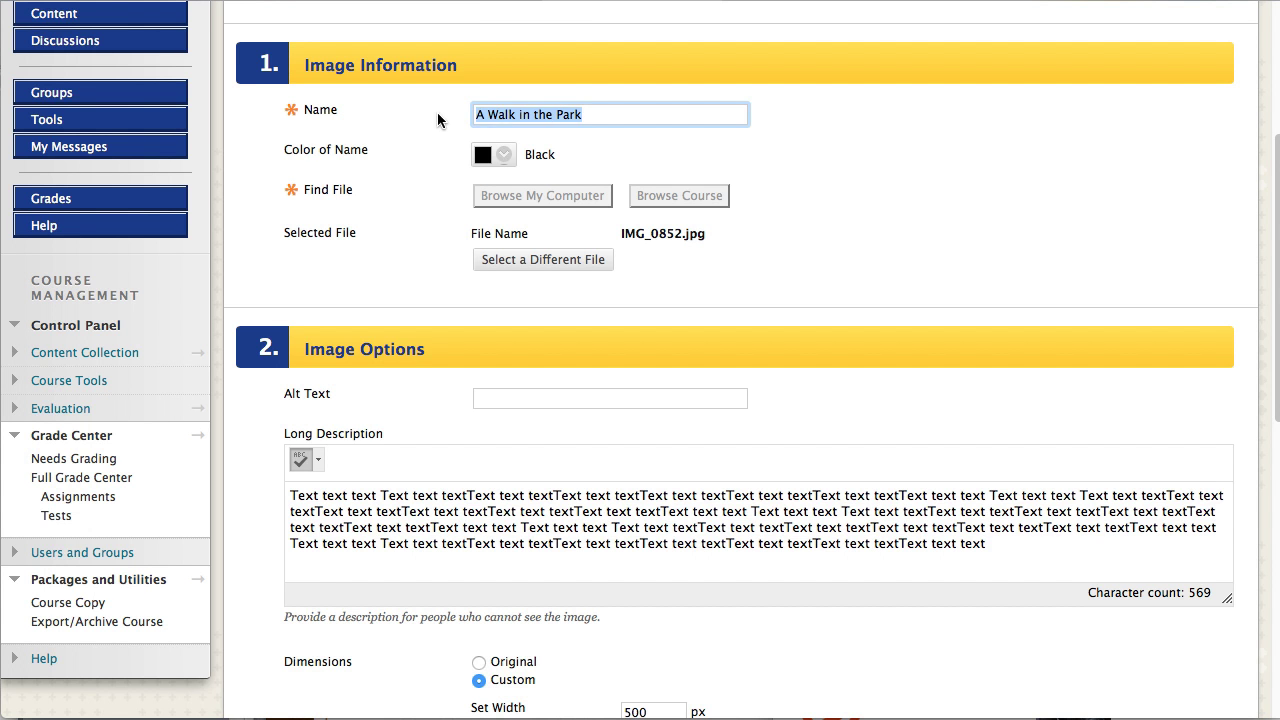
text(A Mountain in the Water)
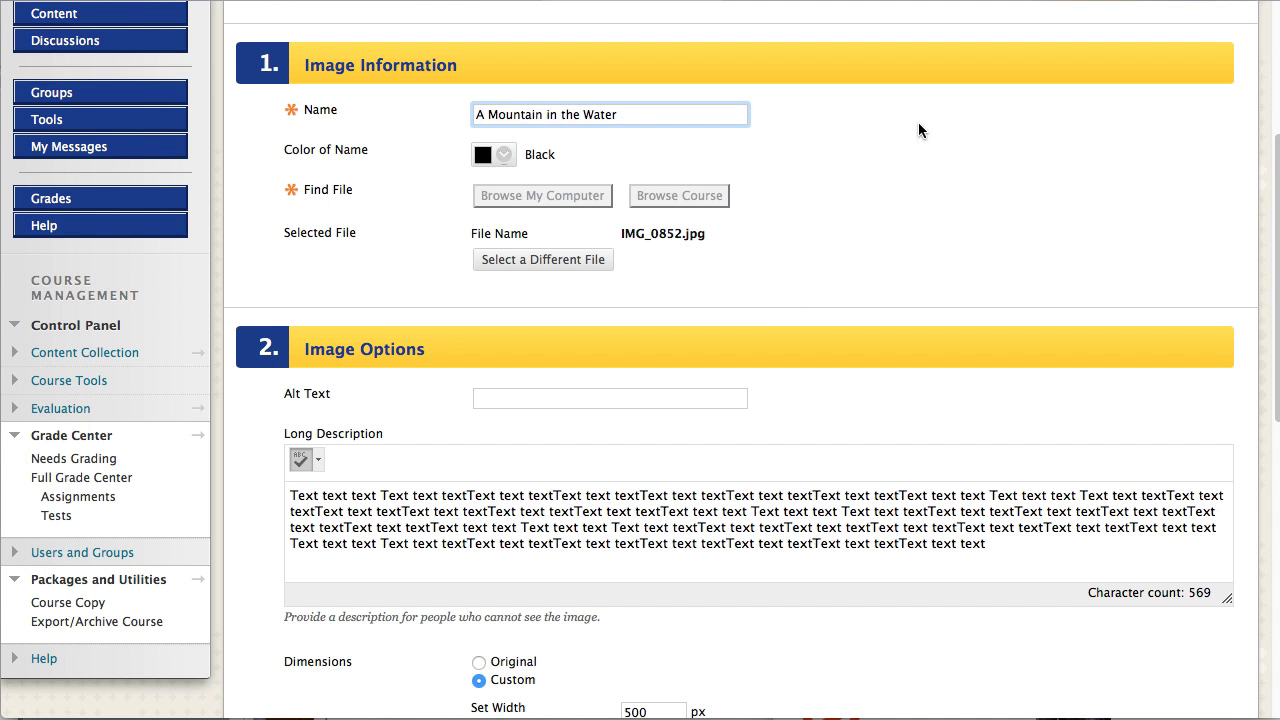
scroll(912, 228, down, 5)
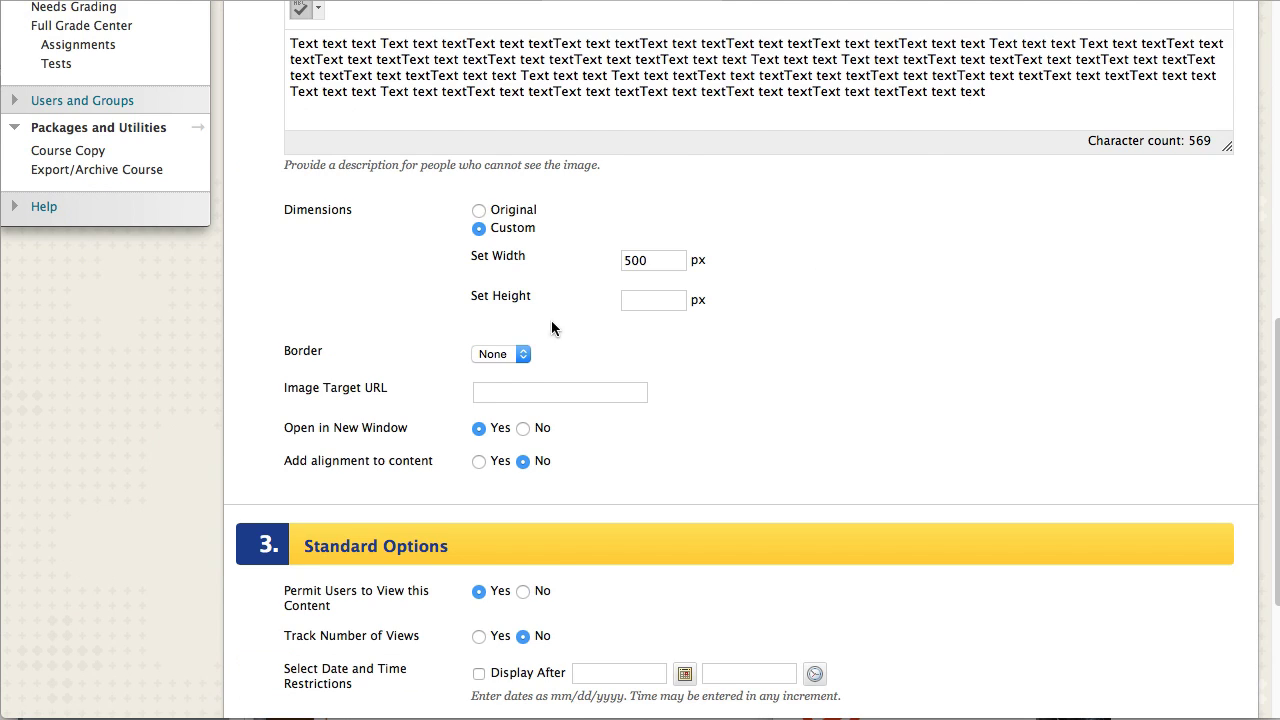
scroll(890, 330, down, 3)
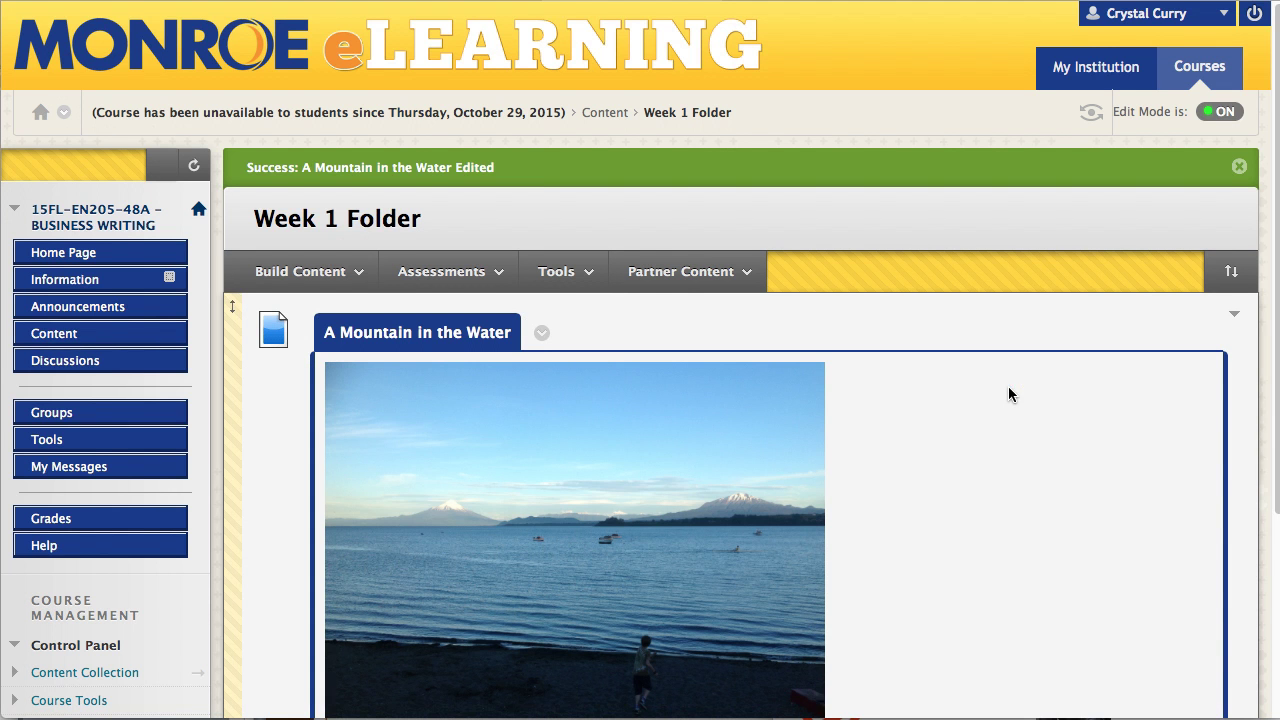
scroll(923, 291, down, 2)
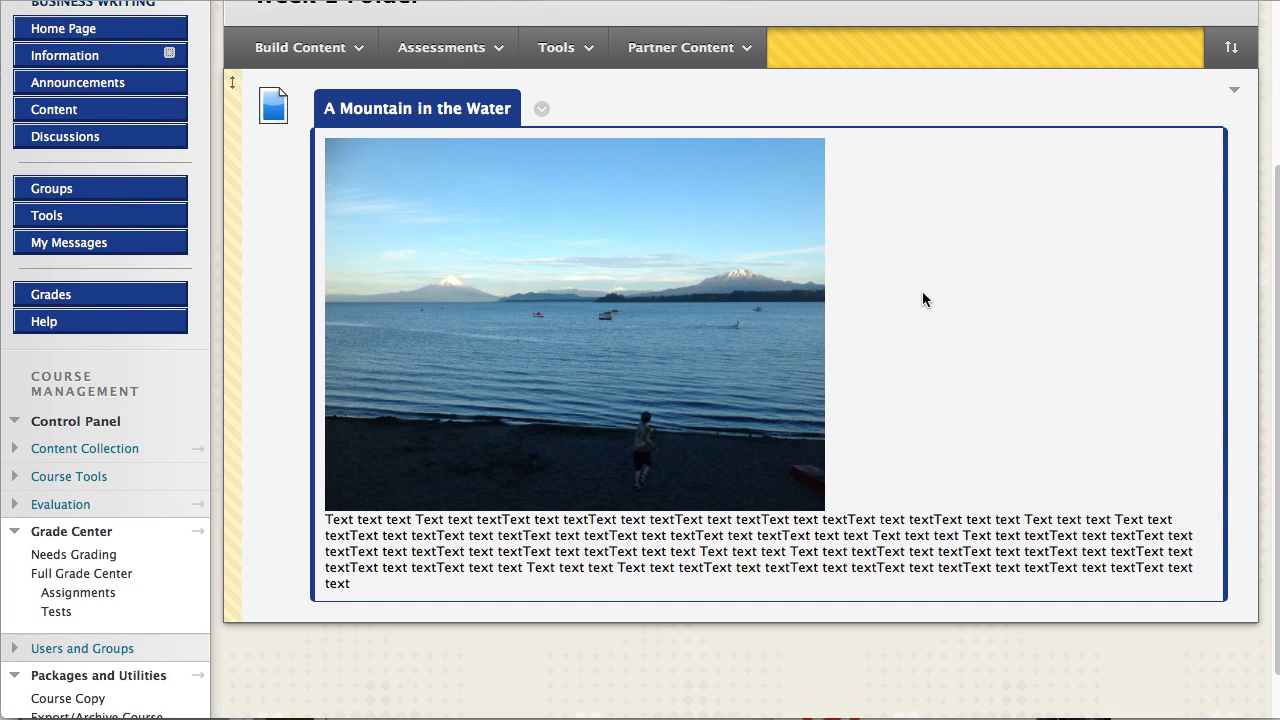
scroll(826, 297, up, 2)
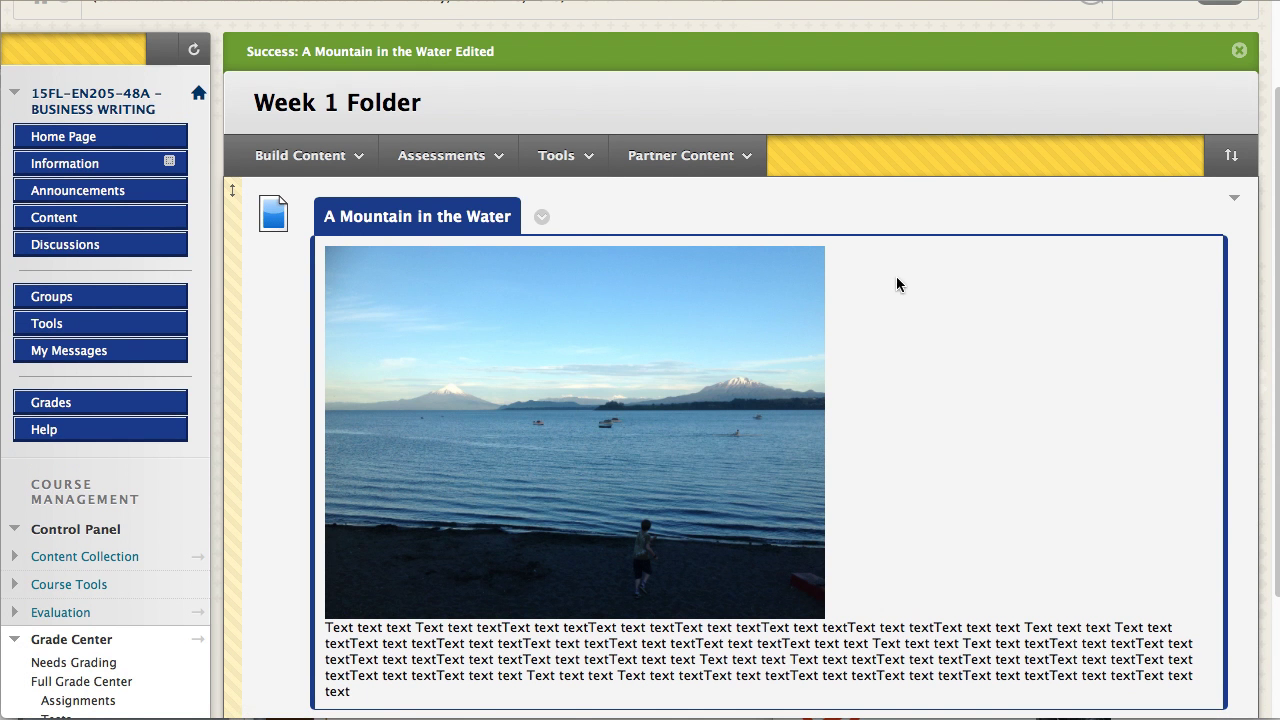
Start copying the A Mountain in the Water item and keep 15FL-EN205-48A - BUSINESS WRITING as the destination course.
click(542, 218)
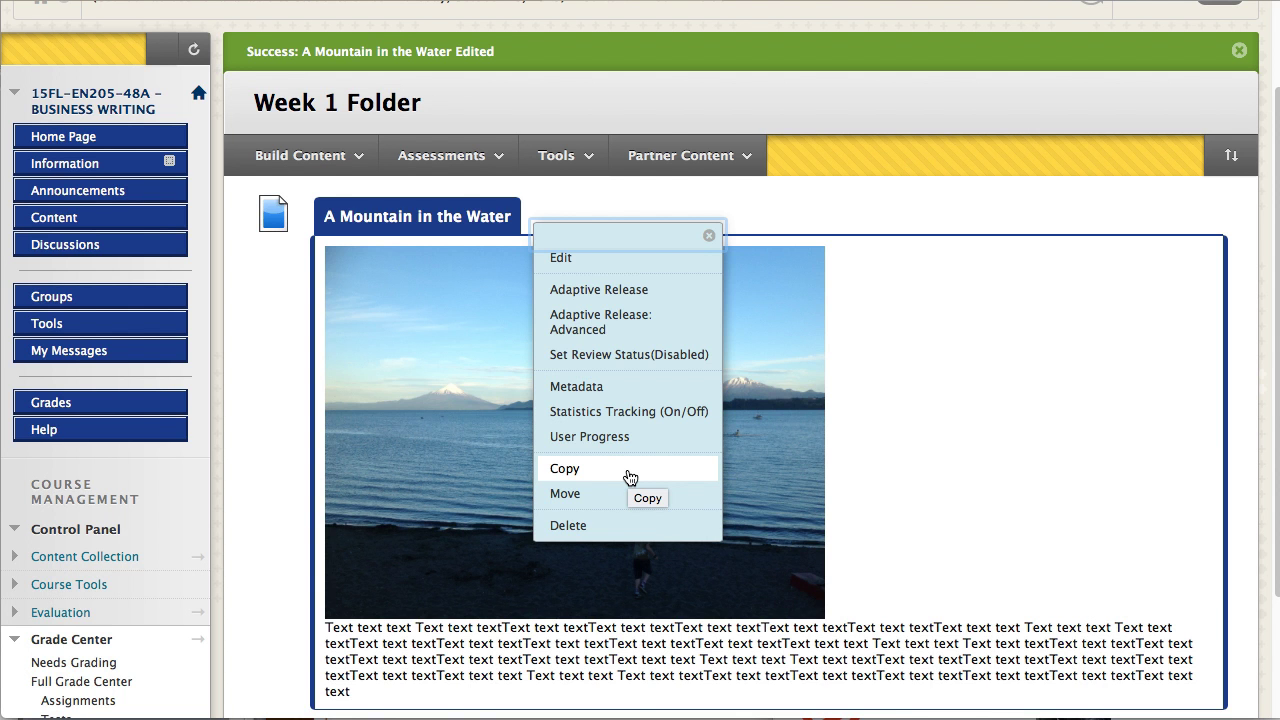
click(629, 477)
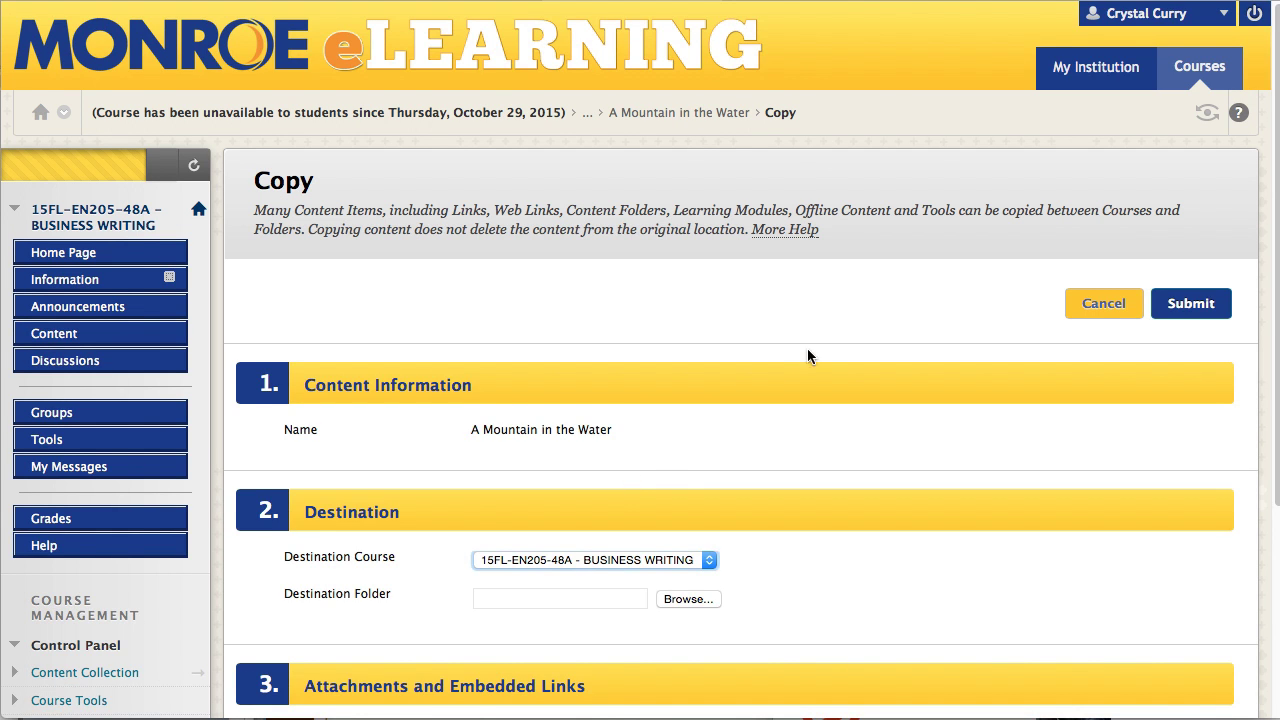
scroll(874, 313, down, 2)
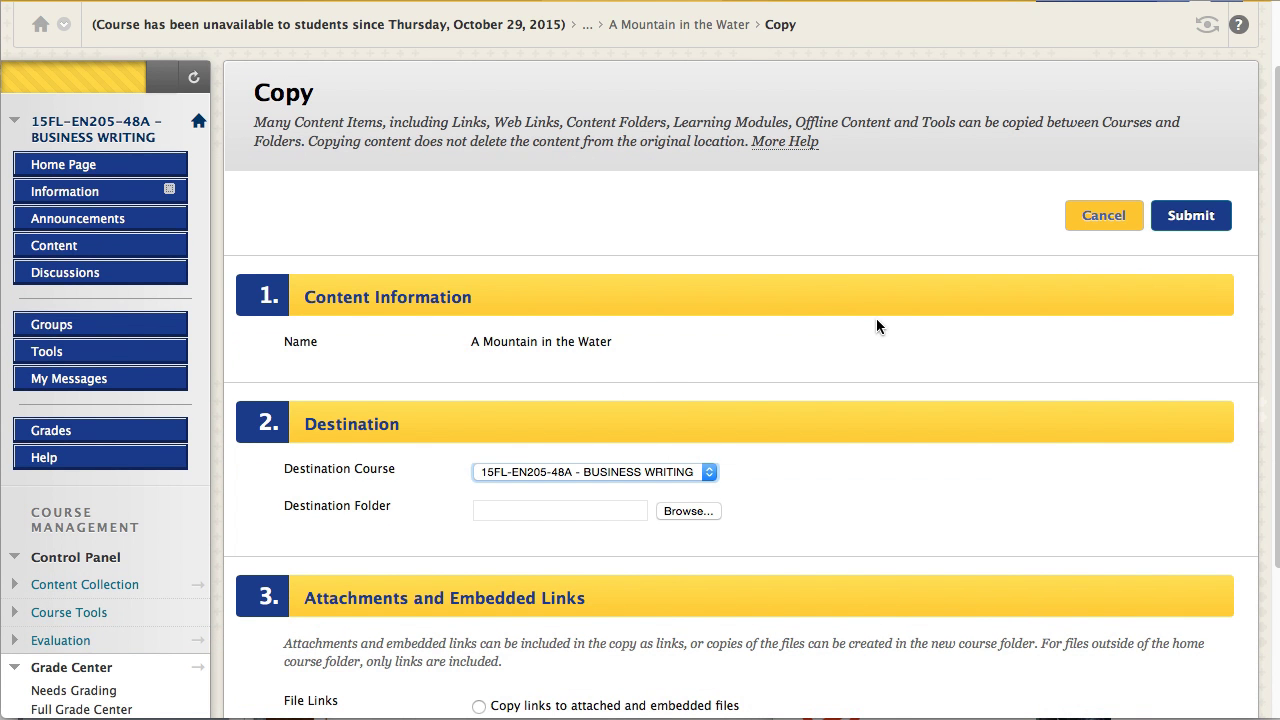
scroll(876, 318, down, 4)
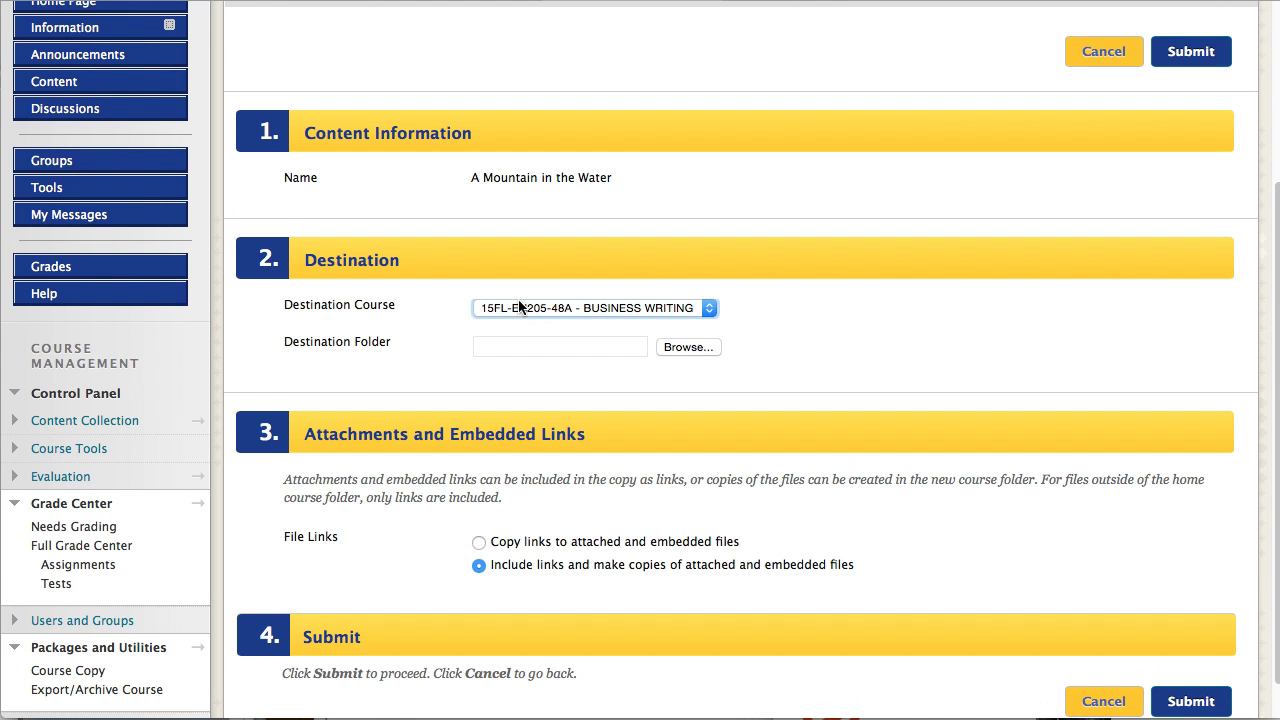
click(709, 308)
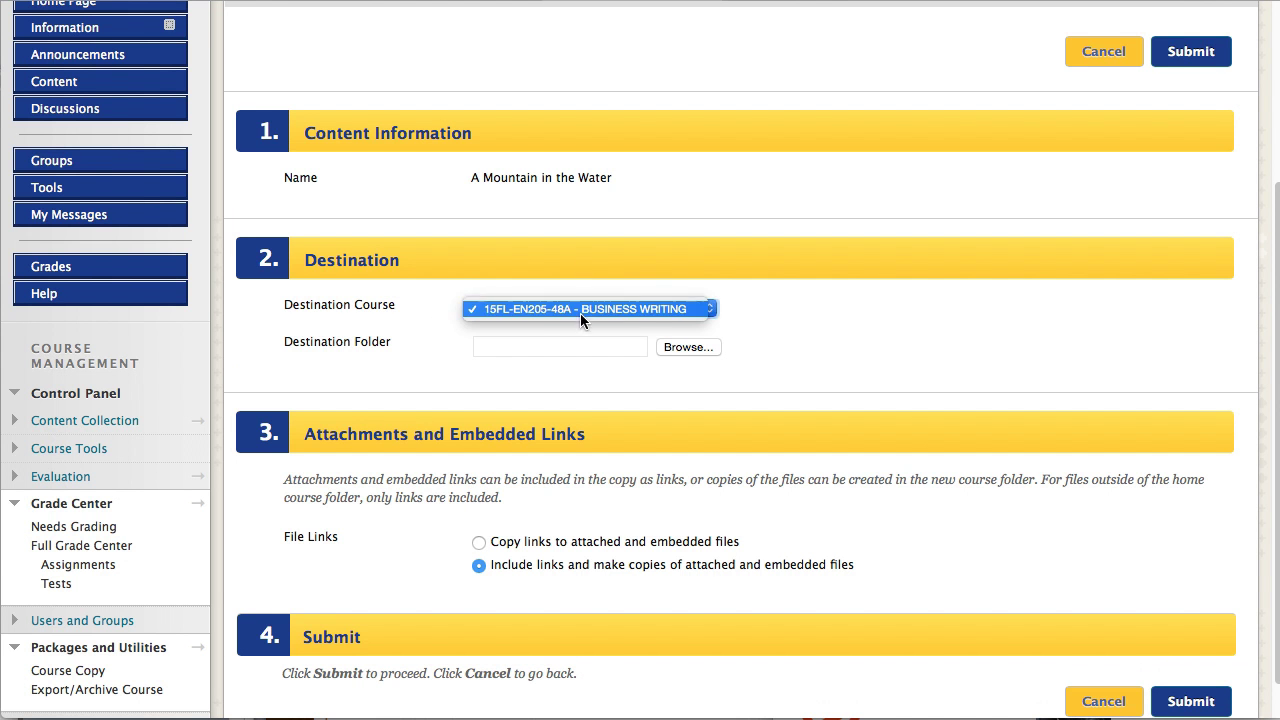
click(766, 309)
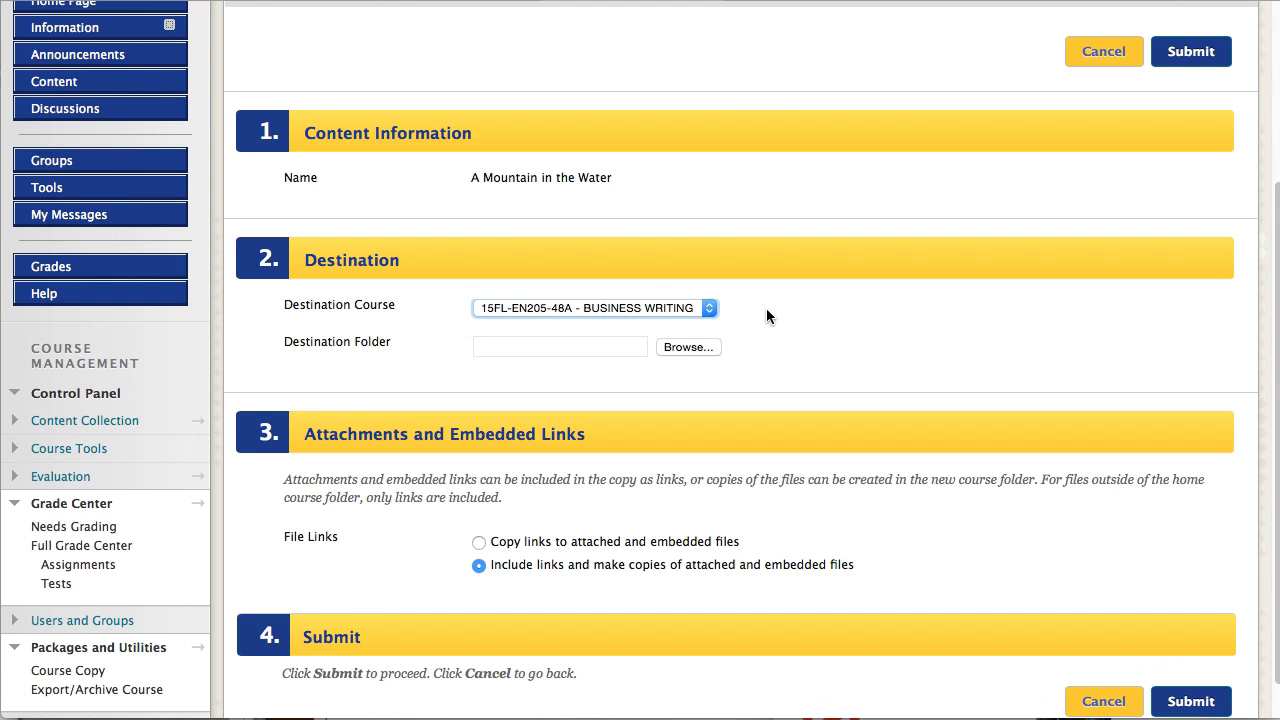
Choose the Week 6: Editing & Revising Work folder as the copy's destination, submit the copy and dismiss the notice.
click(682, 348)
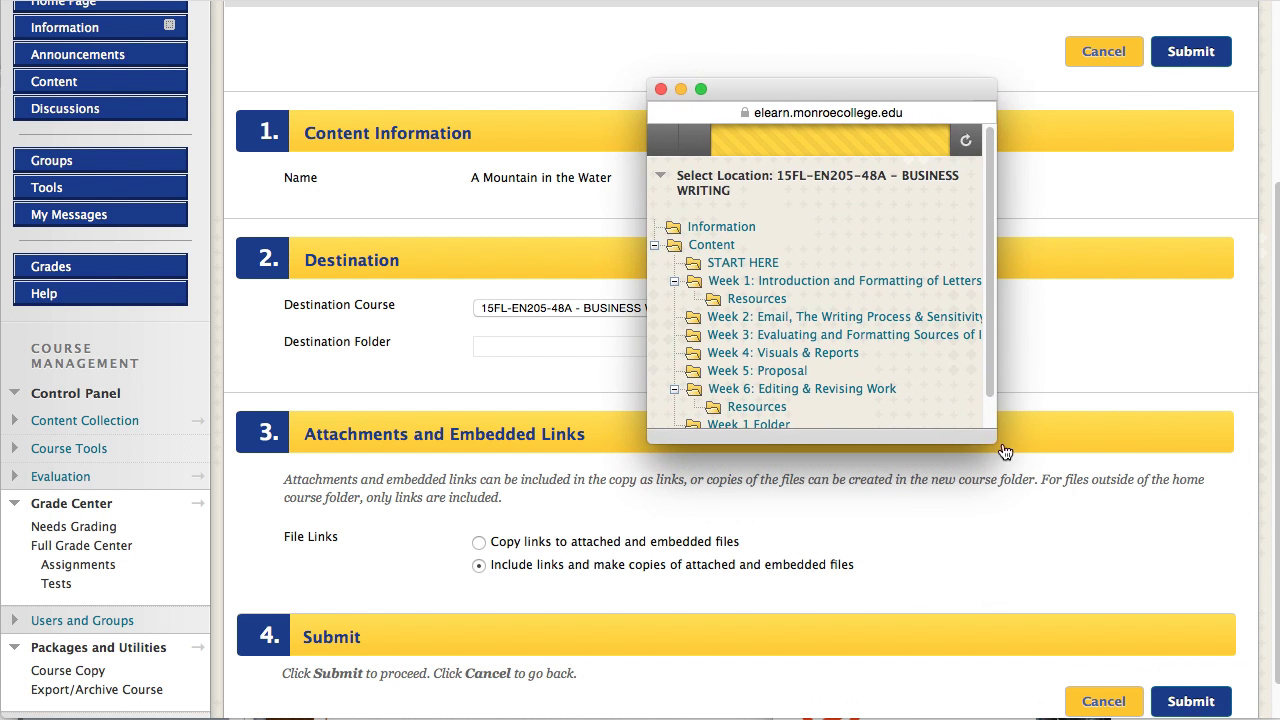
drag(988, 438, 1095, 632)
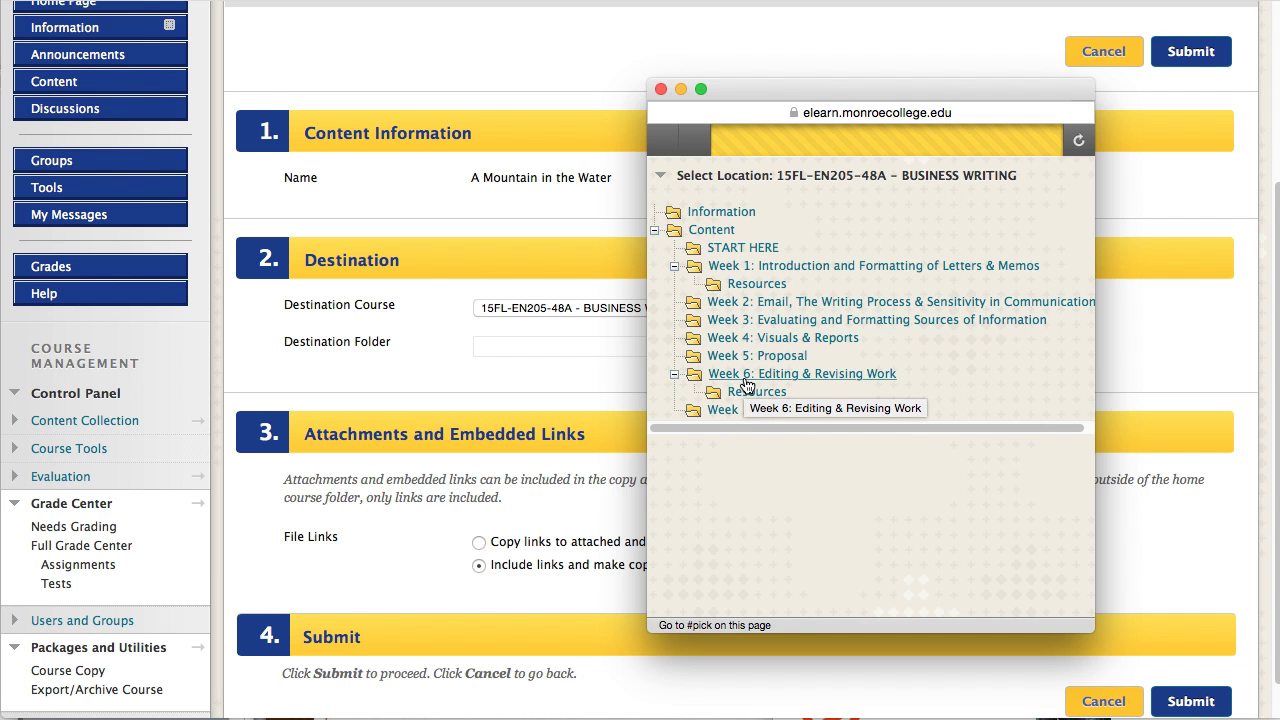
click(747, 377)
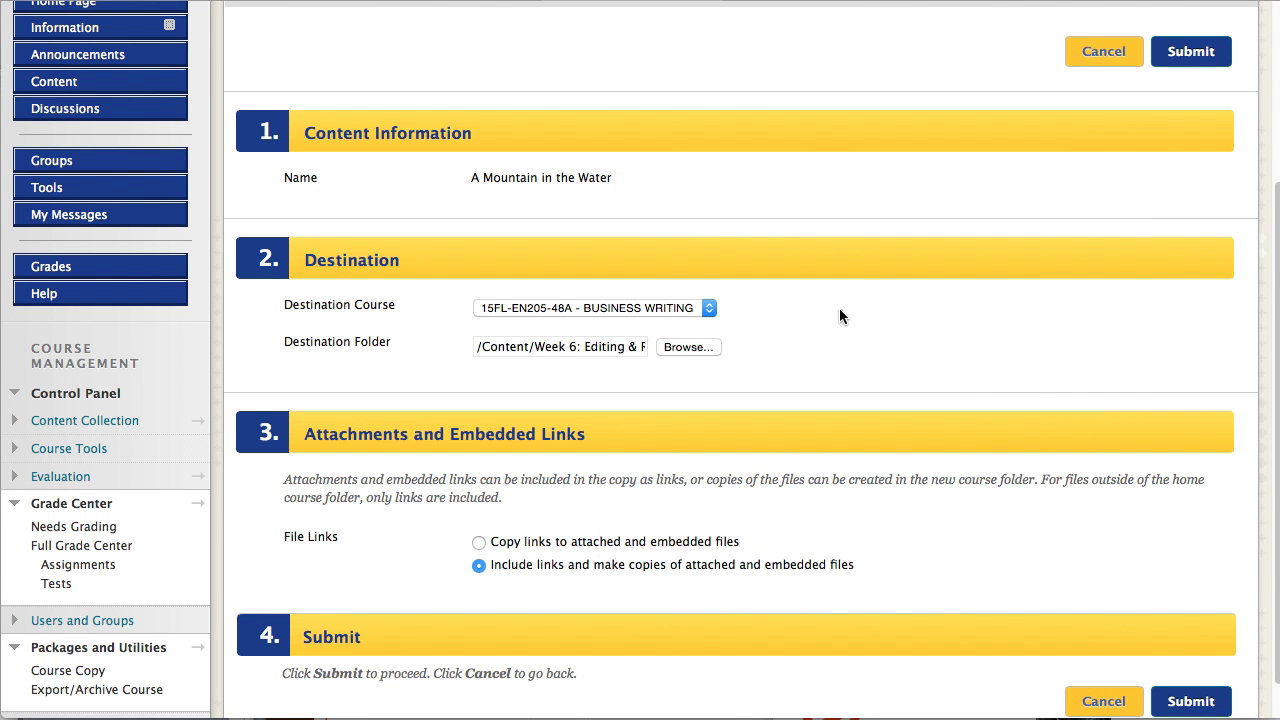
scroll(960, 333, down, 1)
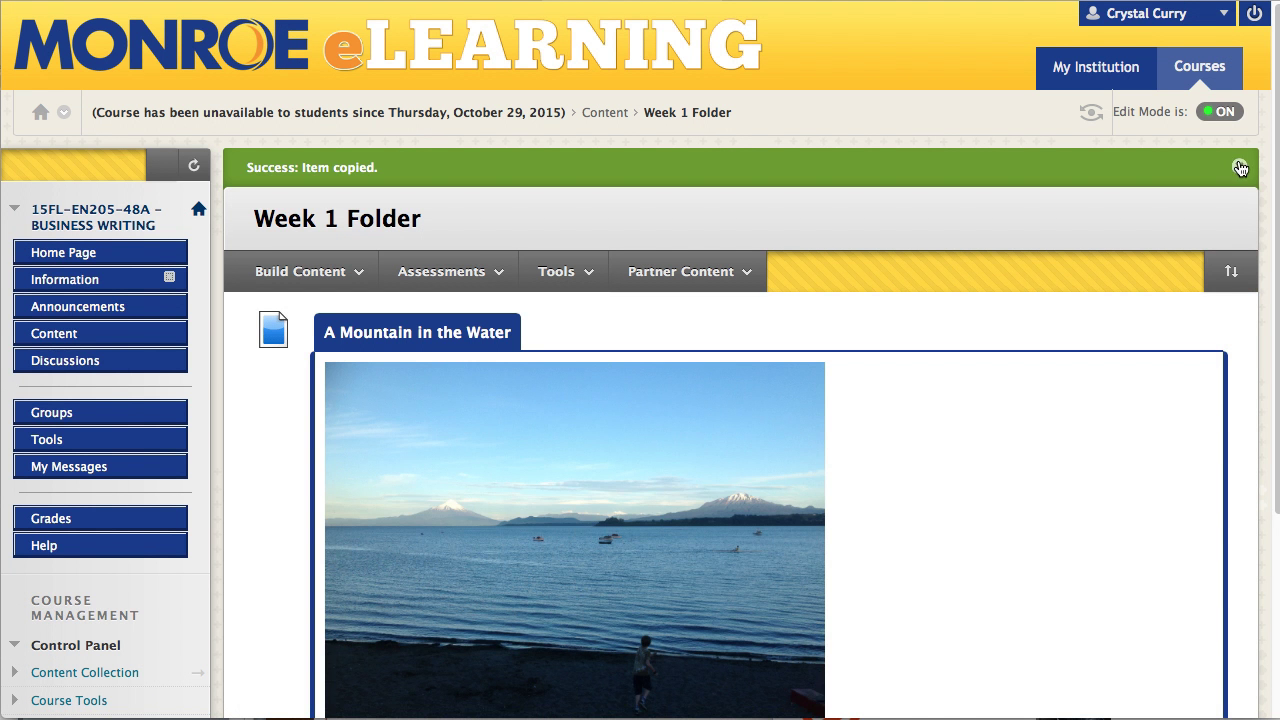
click(1240, 168)
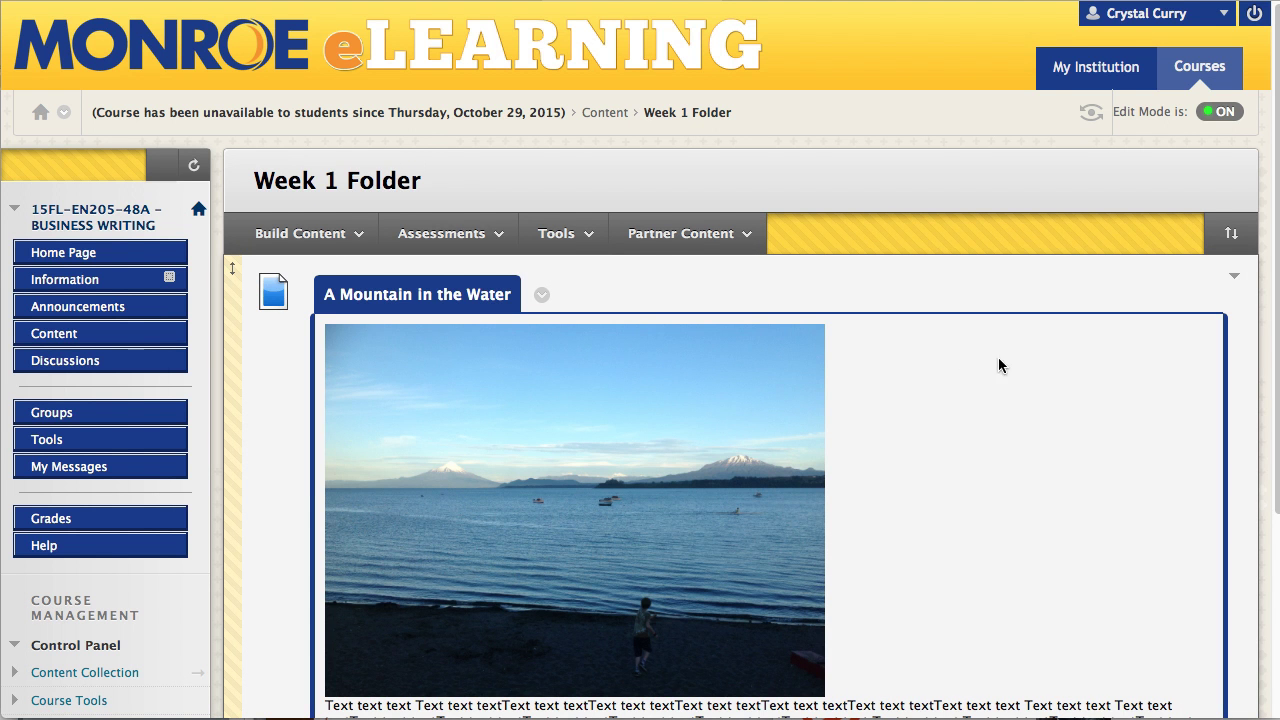
Move the A Mountain in the Water item from the Week 1 Folder to the Week 6: Editing & Revising Work folder.
scroll(1032, 366, down, 3)
scroll(1032, 366, up, 3)
scroll(1033, 373, down, 2)
scroll(1033, 373, up, 2)
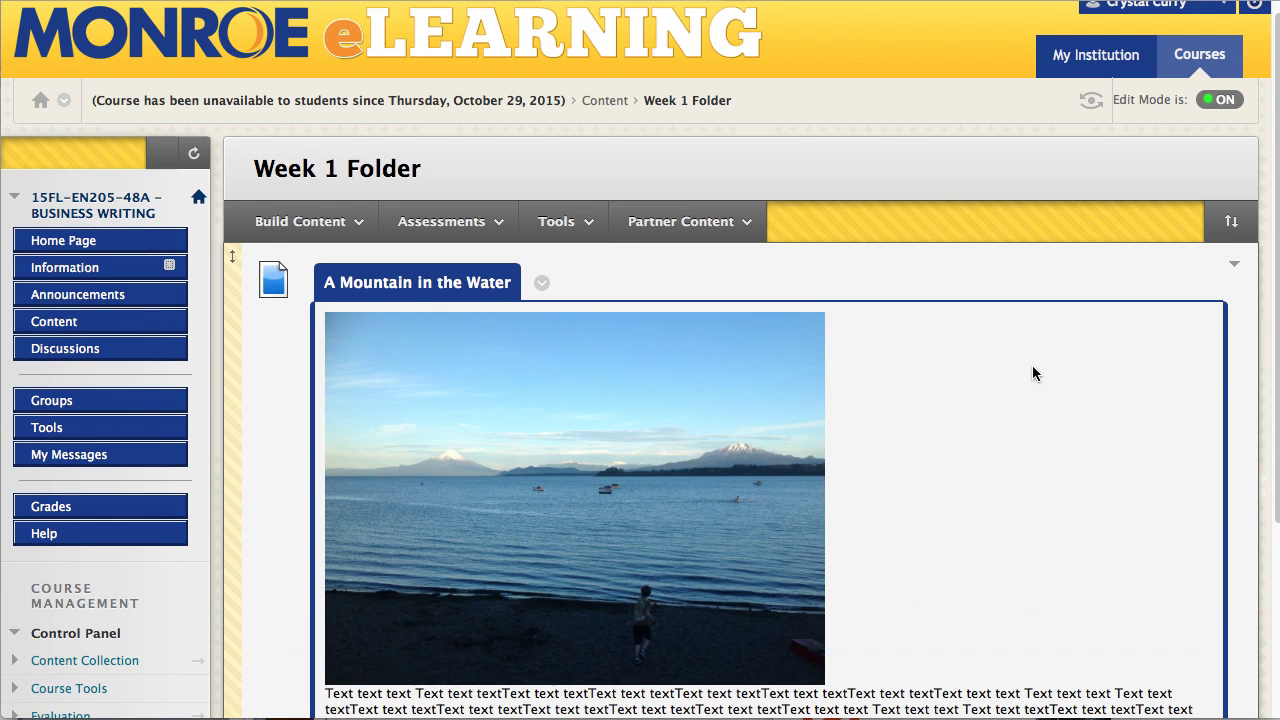
scroll(965, 375, down, 1)
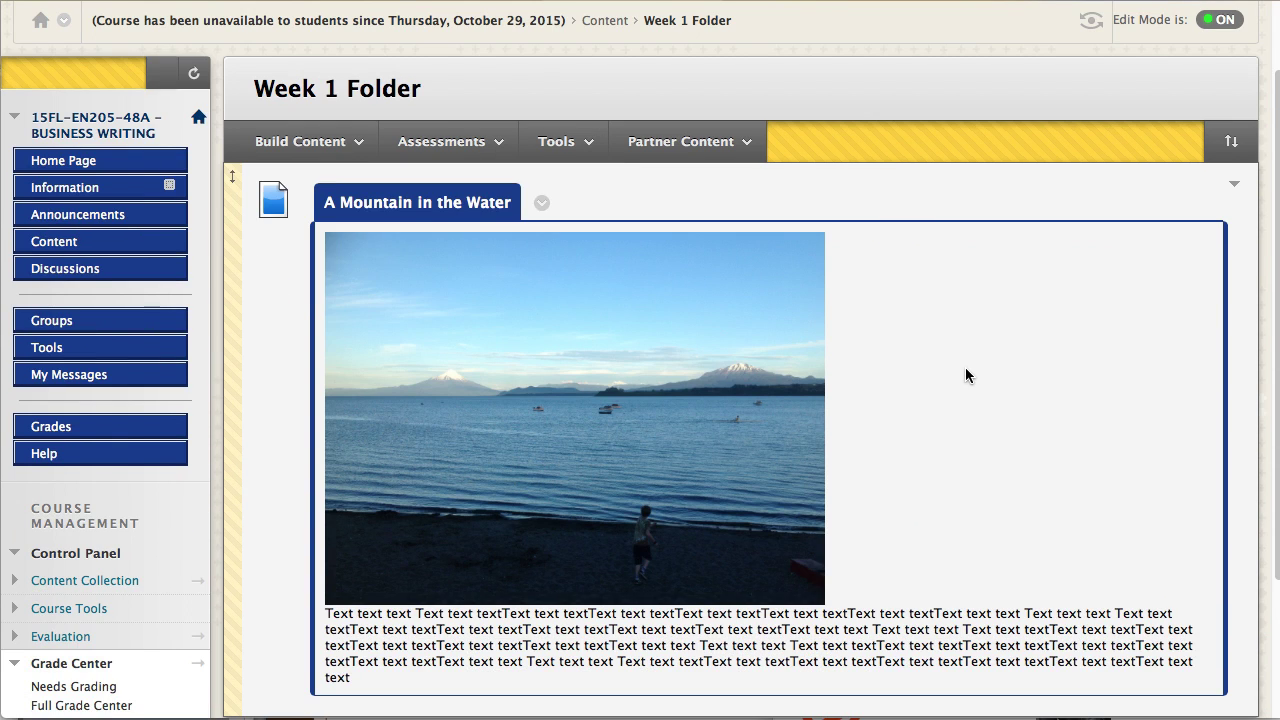
click(542, 206)
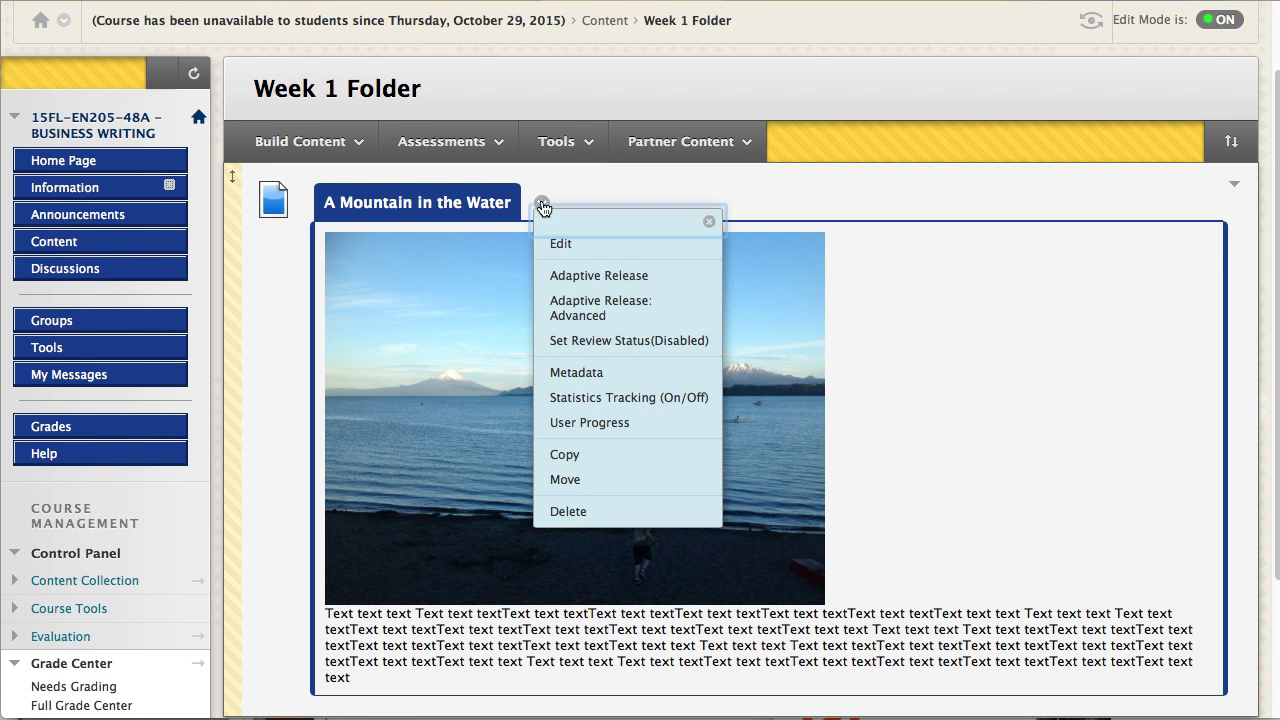
click(612, 487)
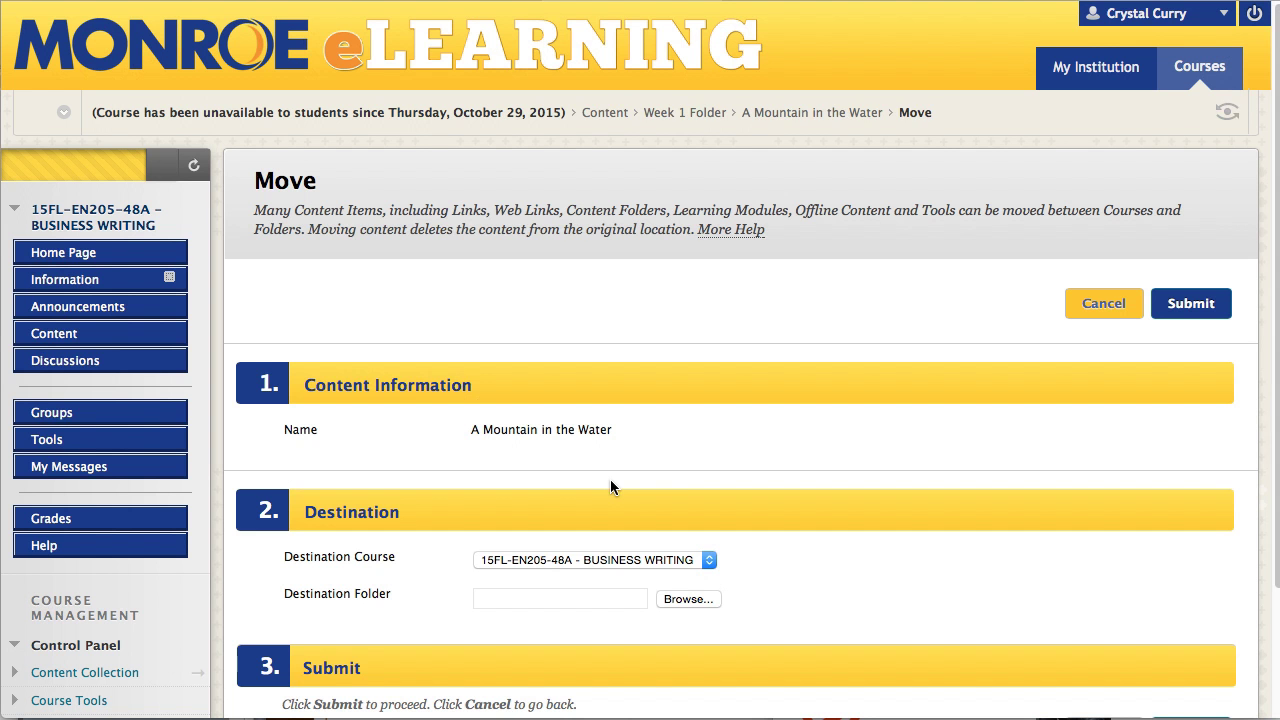
scroll(777, 491, down, 3)
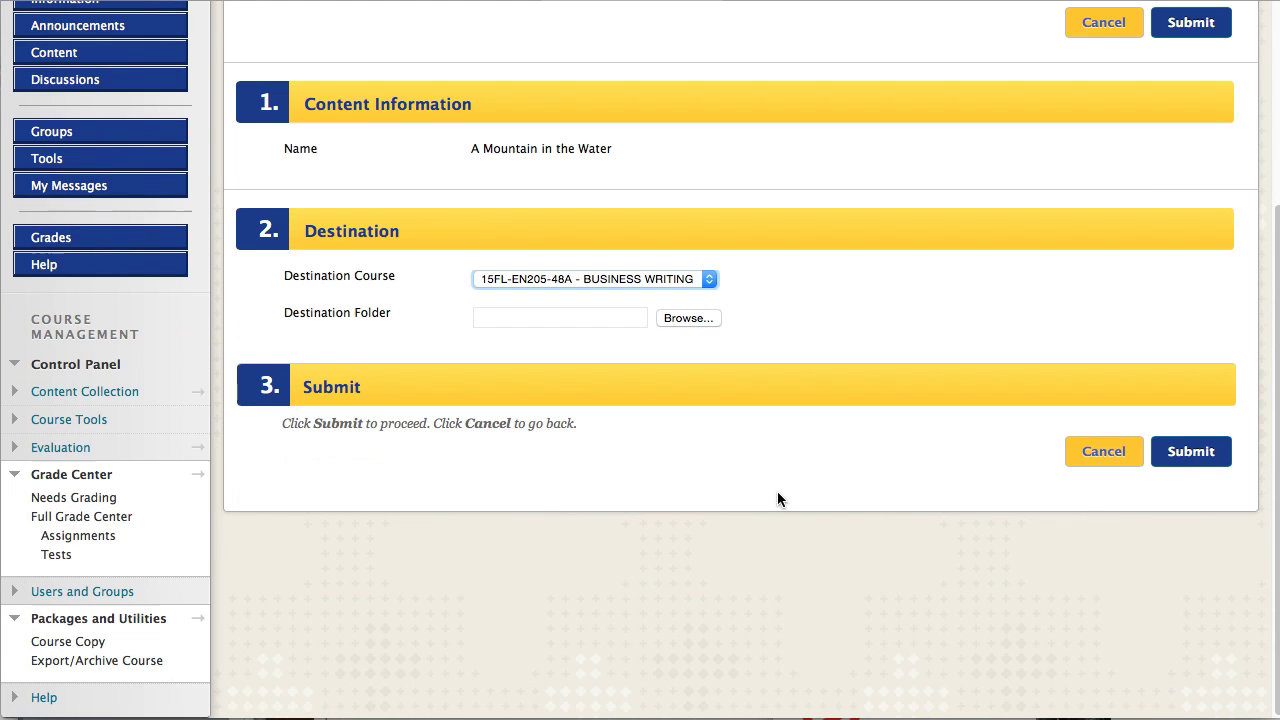
click(688, 320)
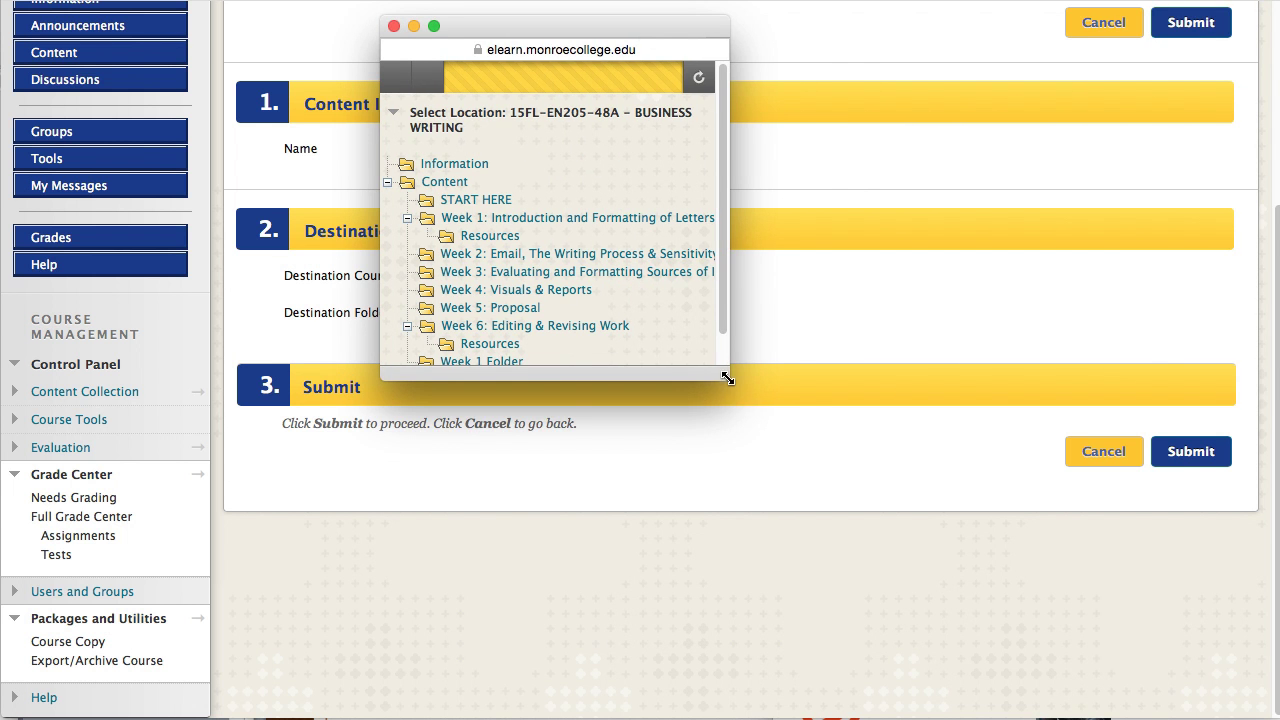
drag(727, 376, 822, 503)
click(487, 310)
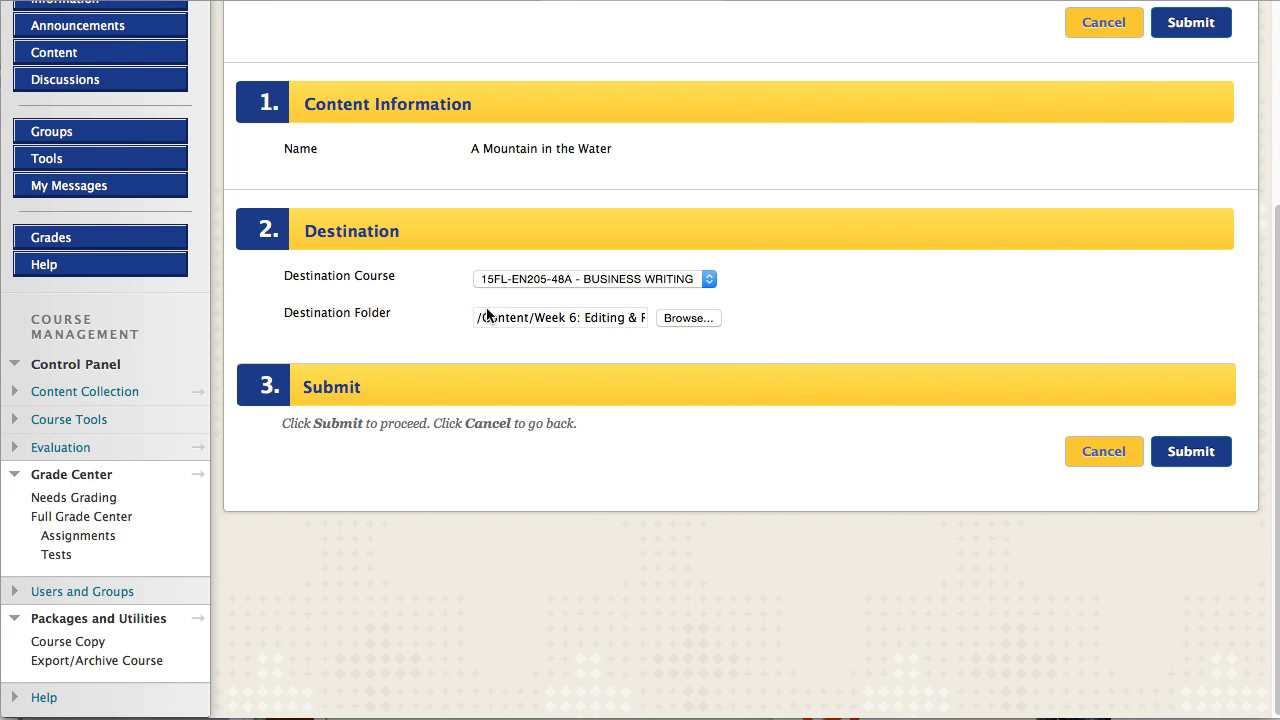
click(1209, 454)
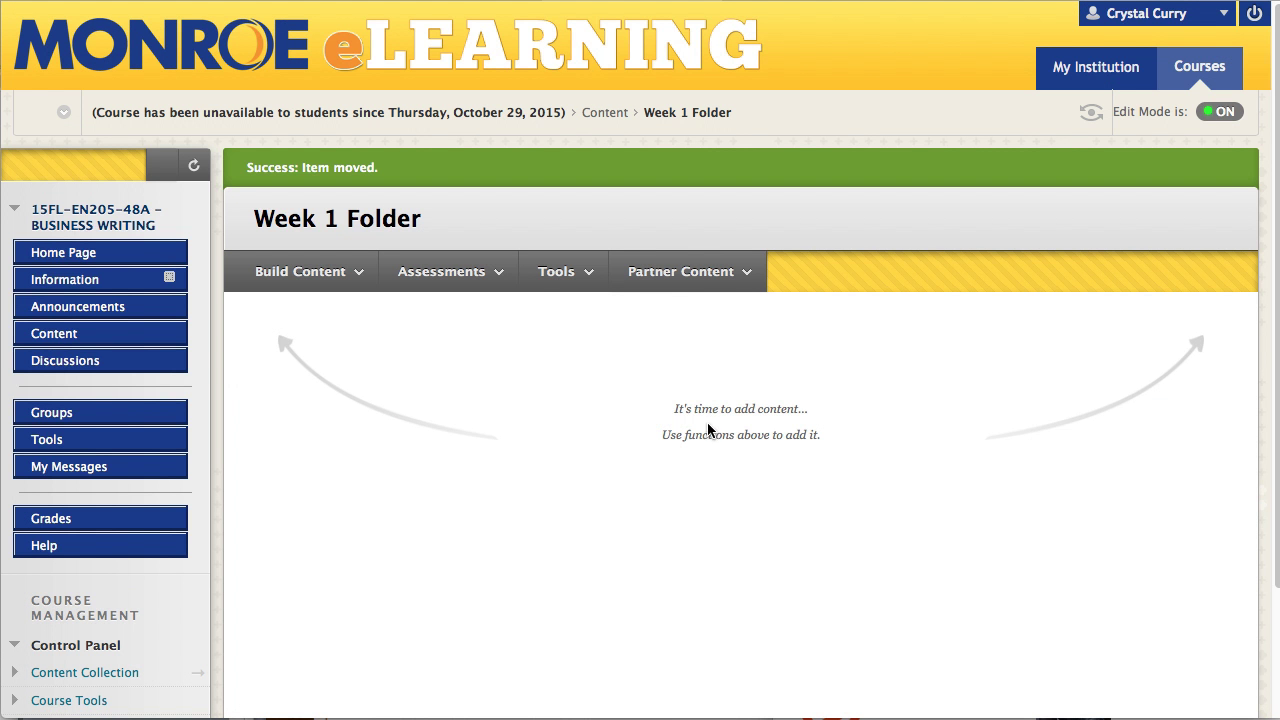
Open the Week 6: Editing & Revising Work folder from the course content and look over the copied and moved items.
click(58, 338)
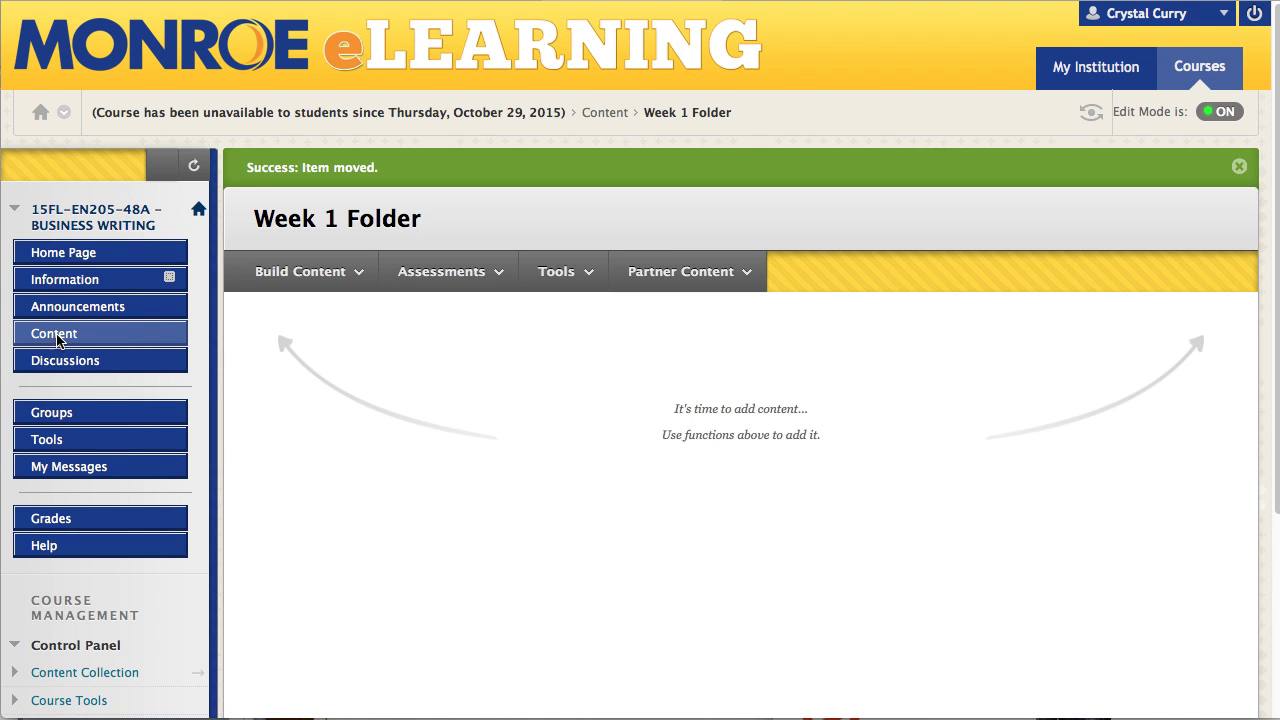
scroll(786, 412, down, 20)
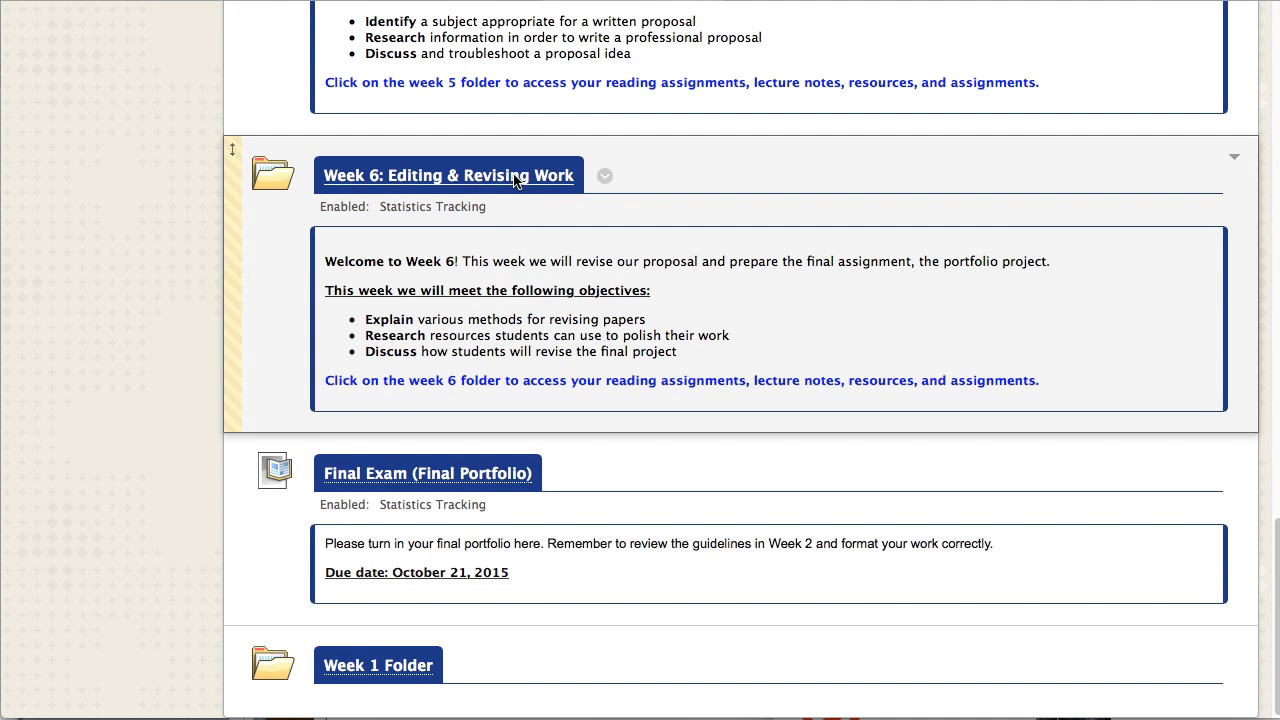
click(518, 178)
scroll(853, 338, down, 10)
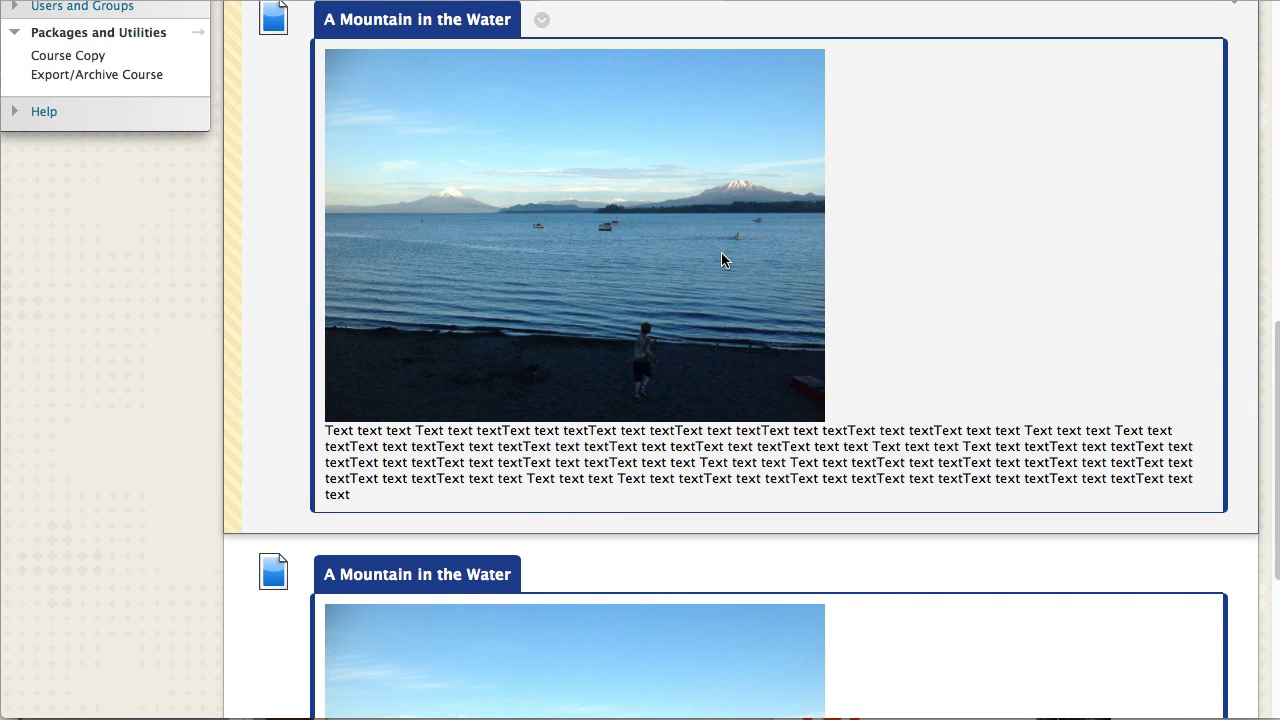
scroll(720, 257, up, 2)
scroll(863, 347, down, 5)
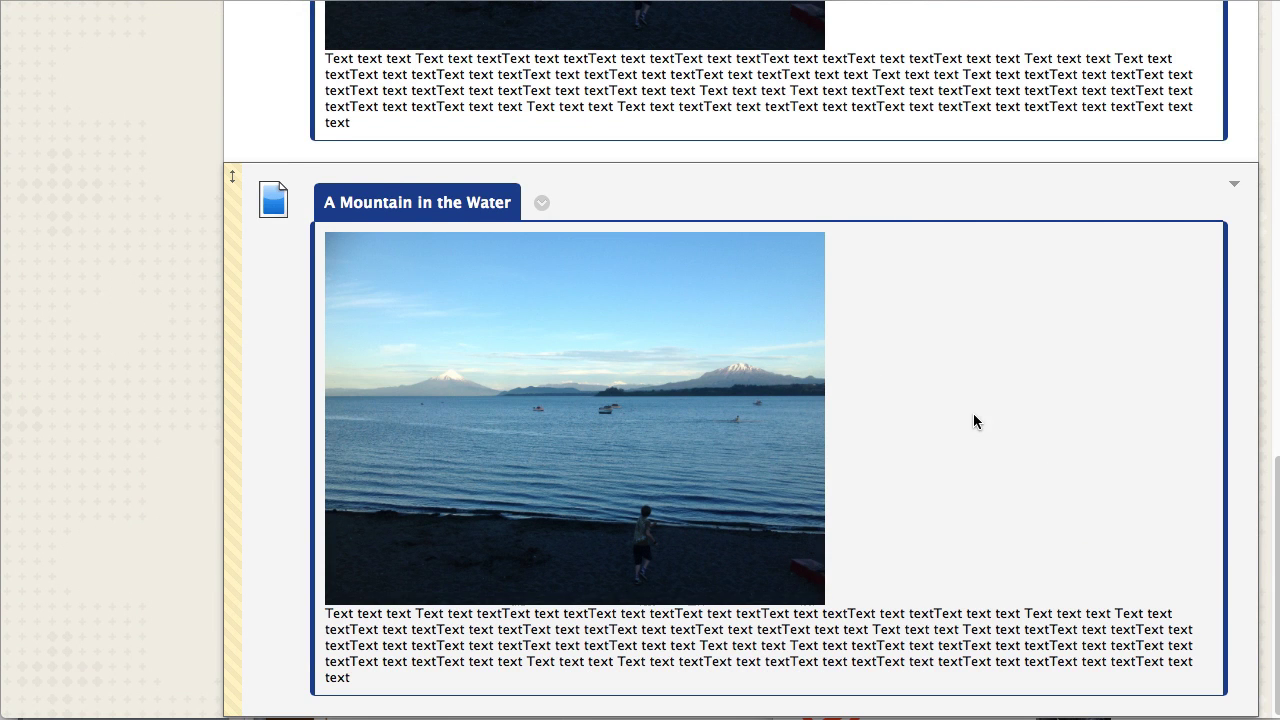
scroll(970, 405, up, 3)
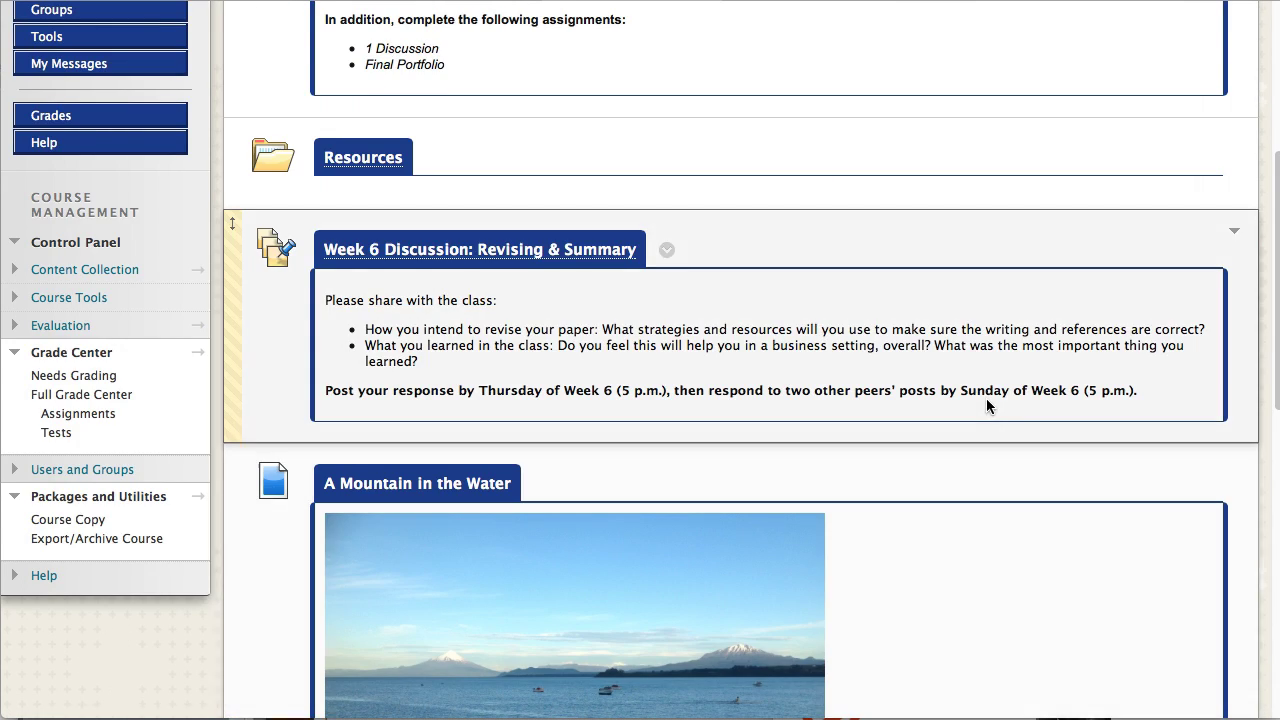
scroll(858, 465, down, 4)
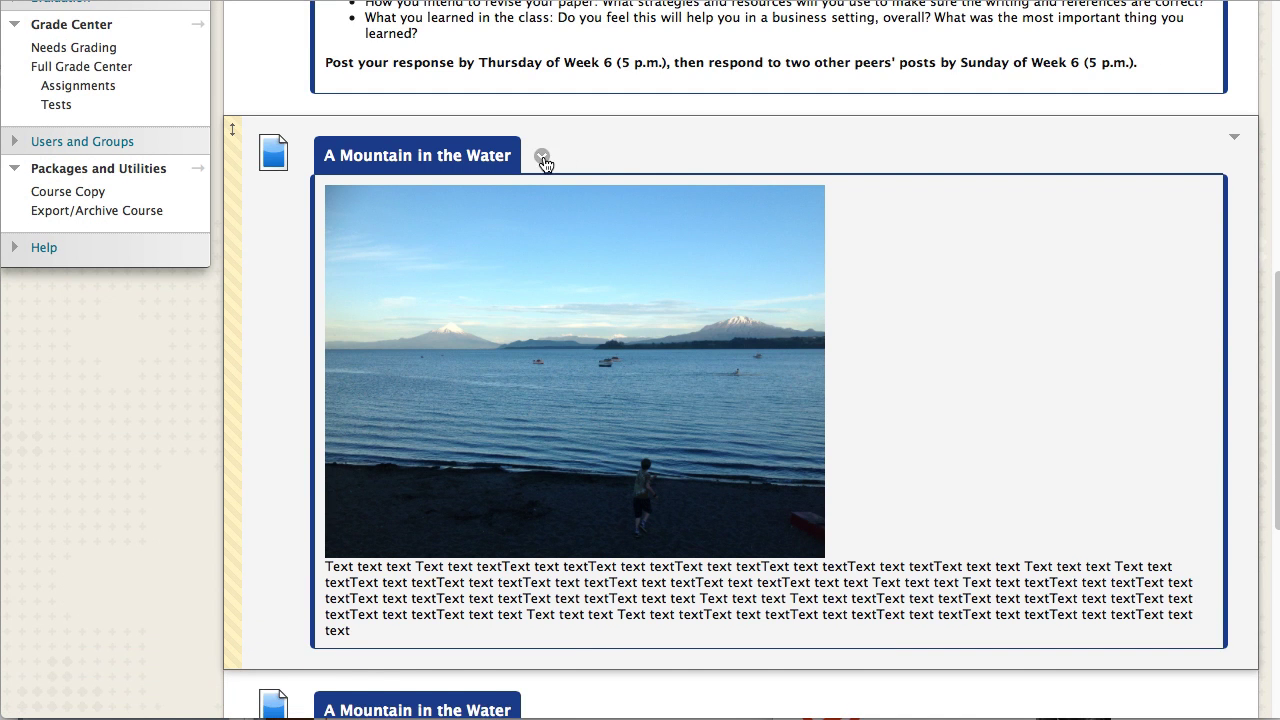
Delete one of the two A Mountain in the Water items from the Week 6 folder and confirm the deletion.
click(543, 158)
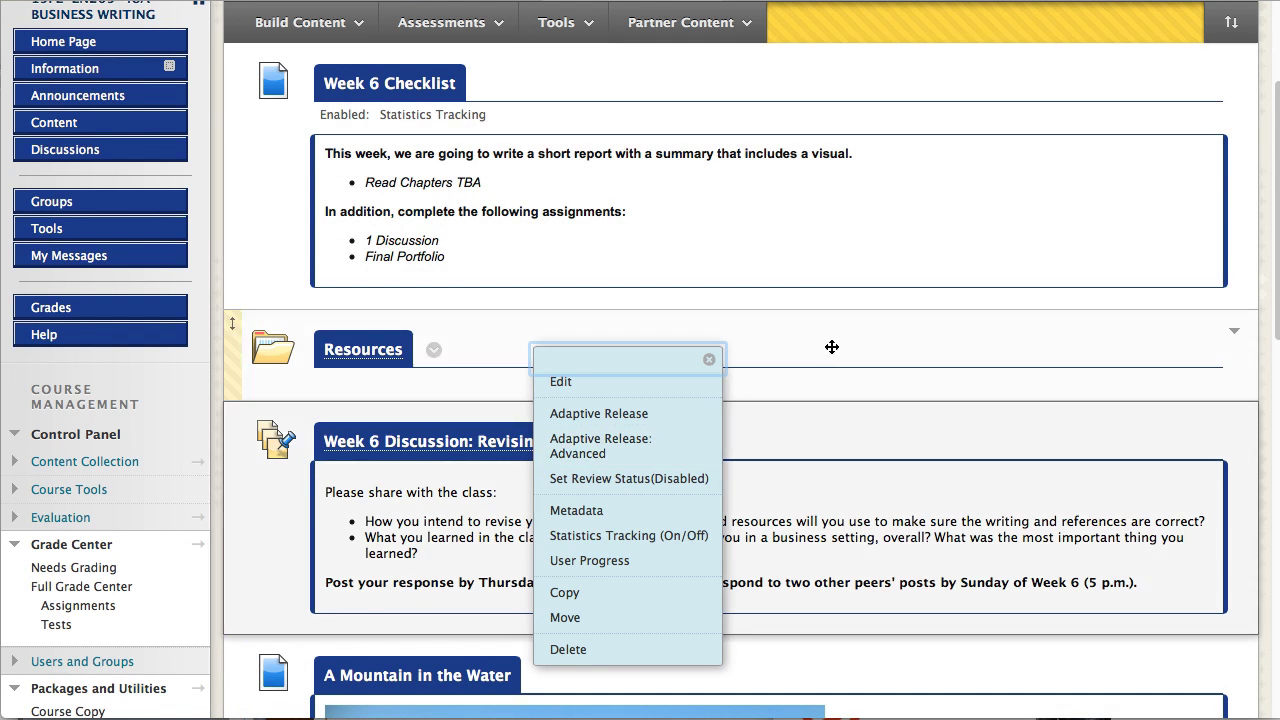
click(709, 359)
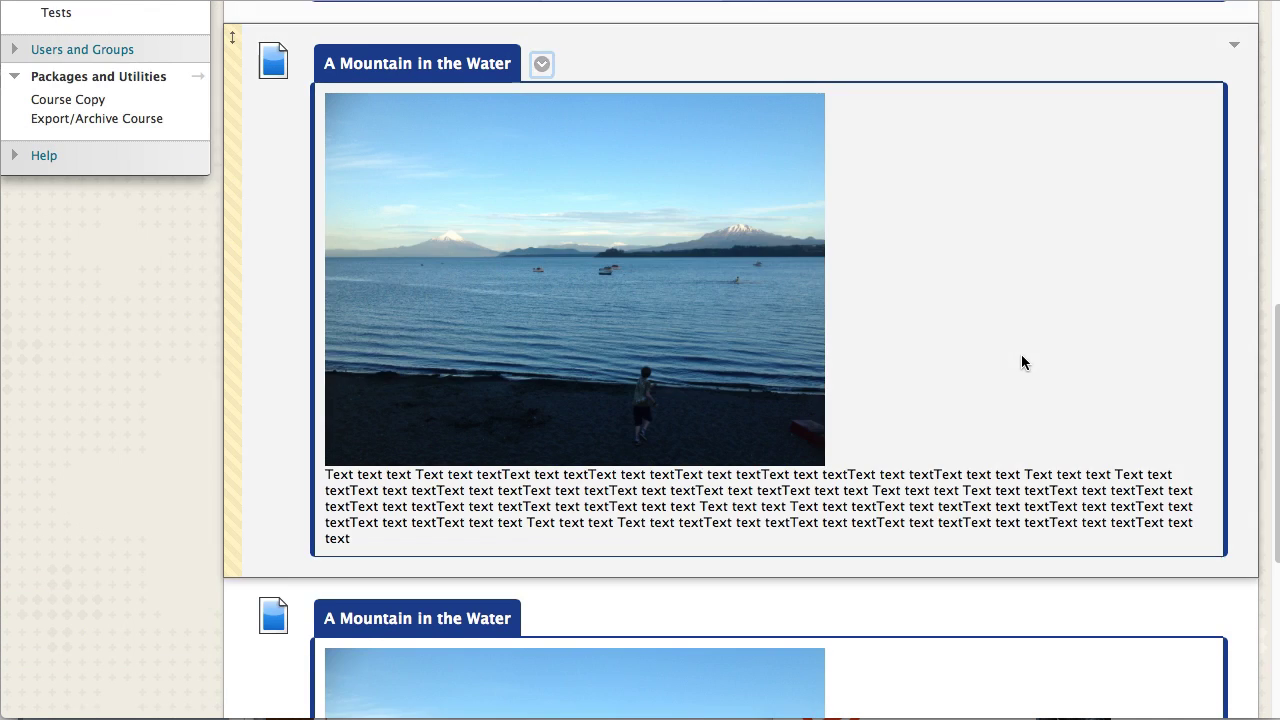
scroll(1000, 358, up, 3)
click(541, 207)
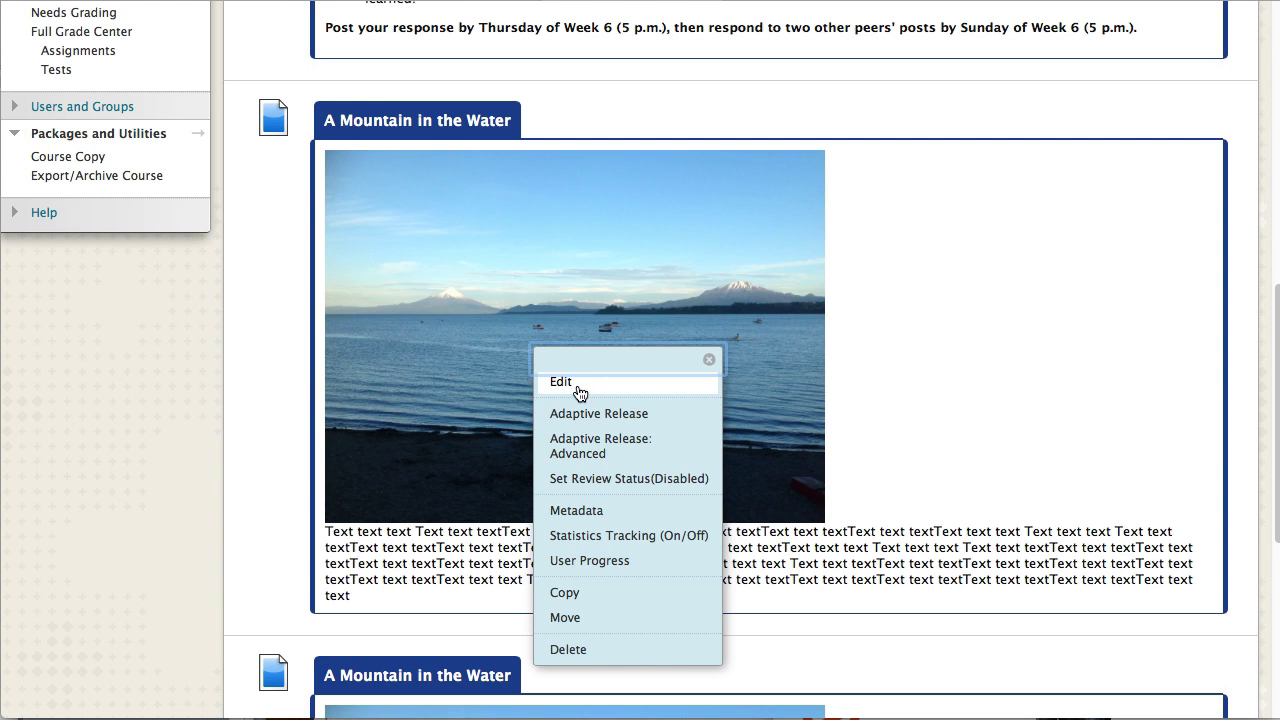
click(580, 650)
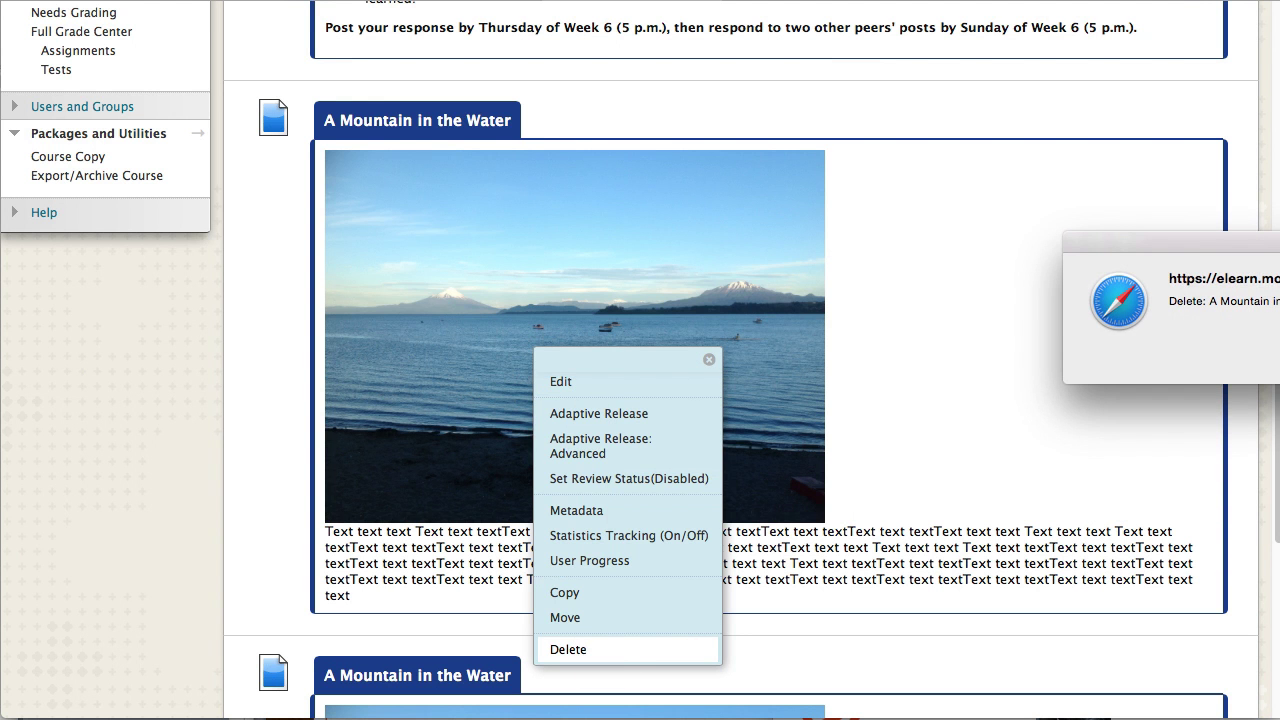
key(Return)
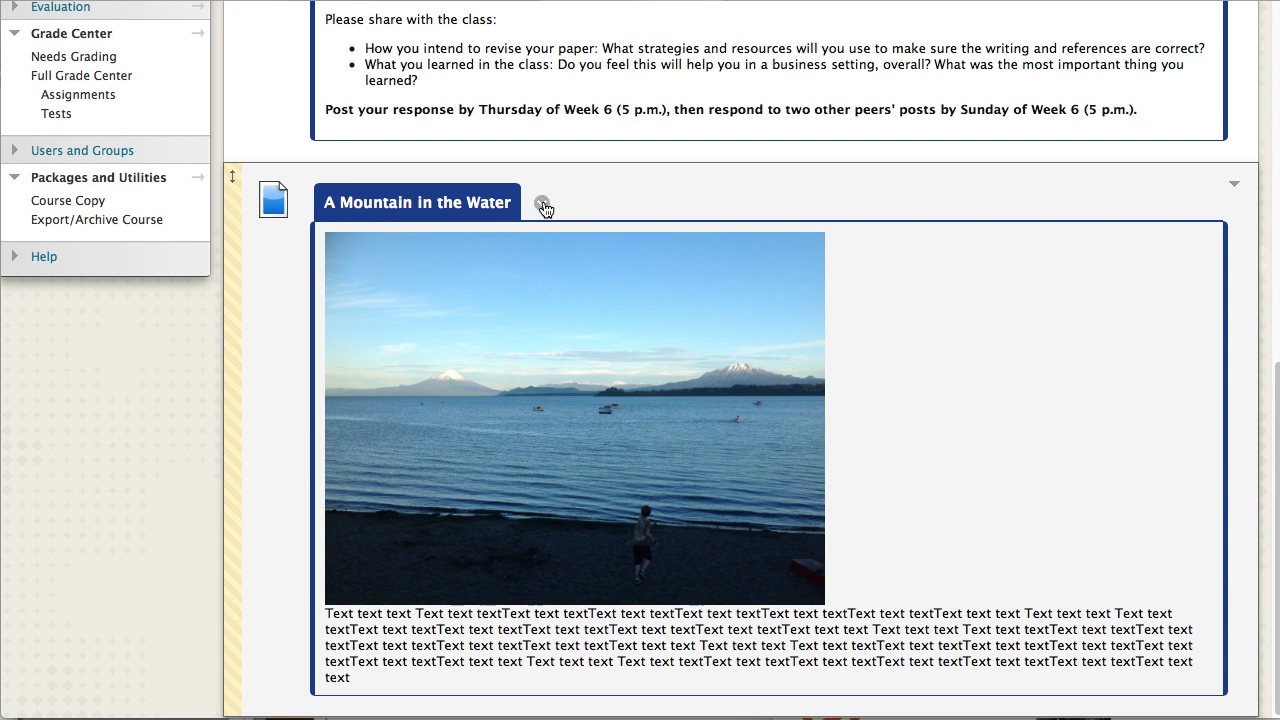
Delete the remaining A Mountain in the Water item from the Week 6 folder and check the folder's contents.
click(543, 204)
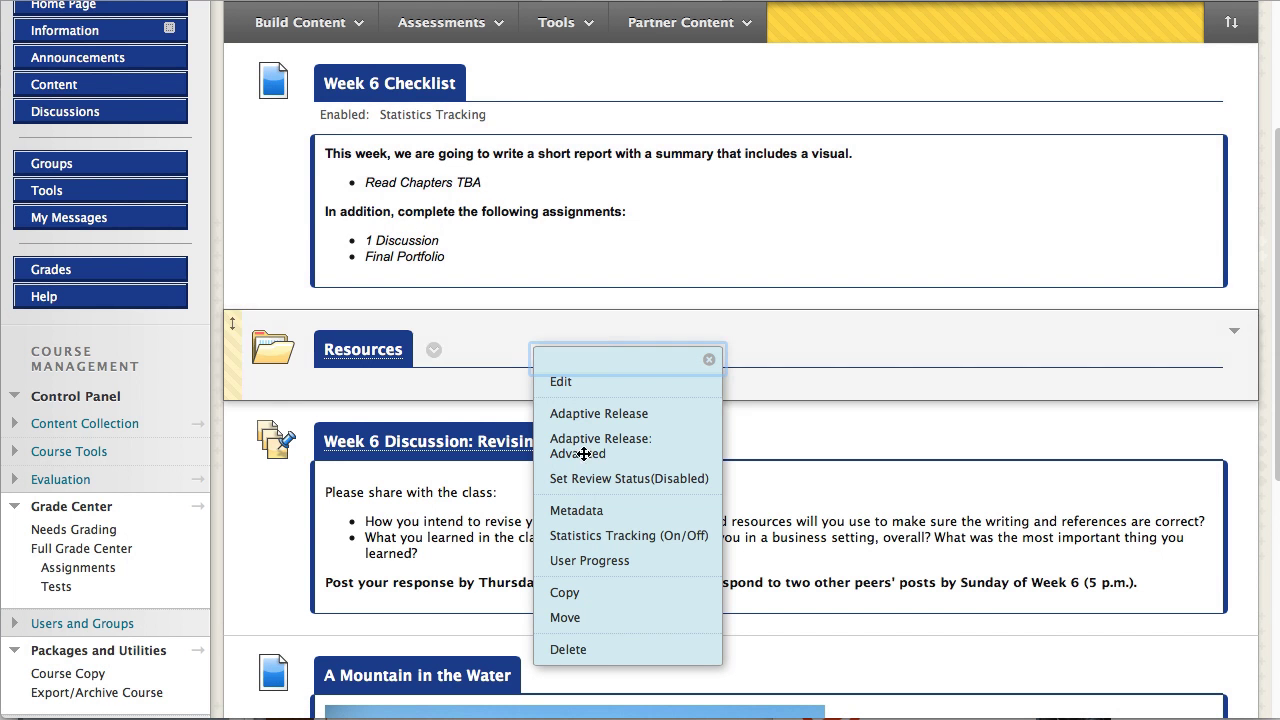
click(566, 649)
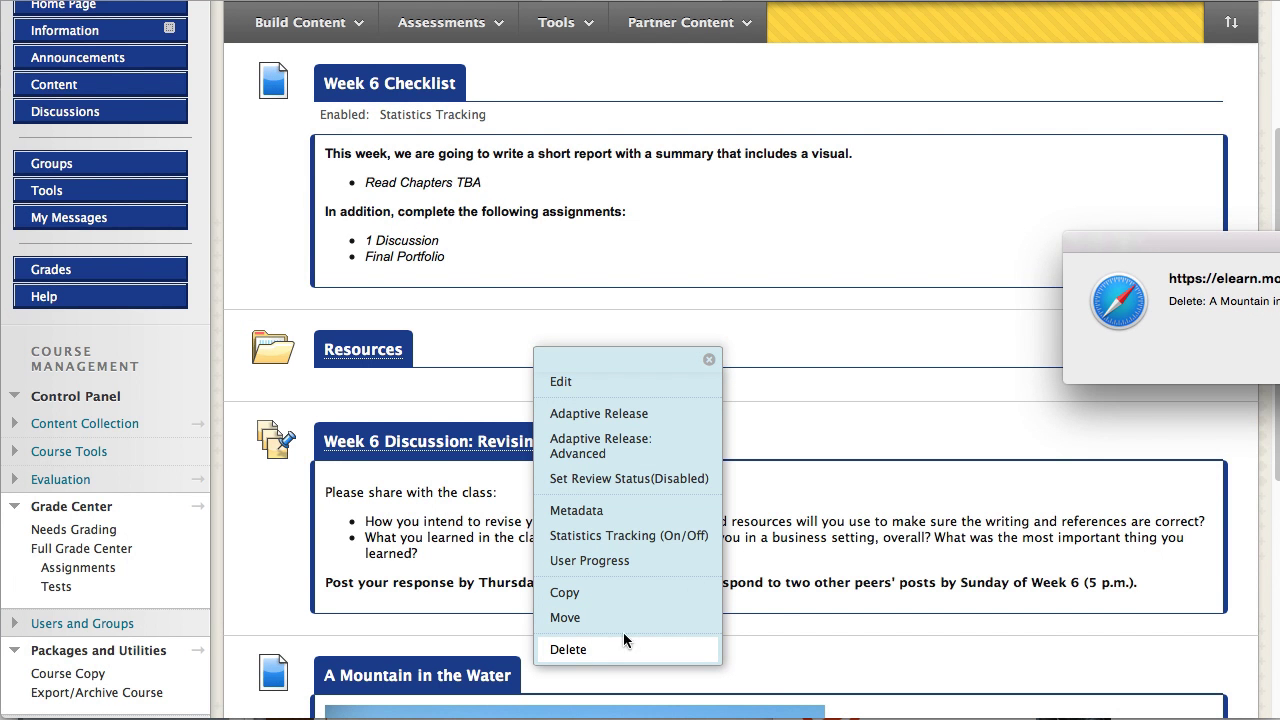
key(Return)
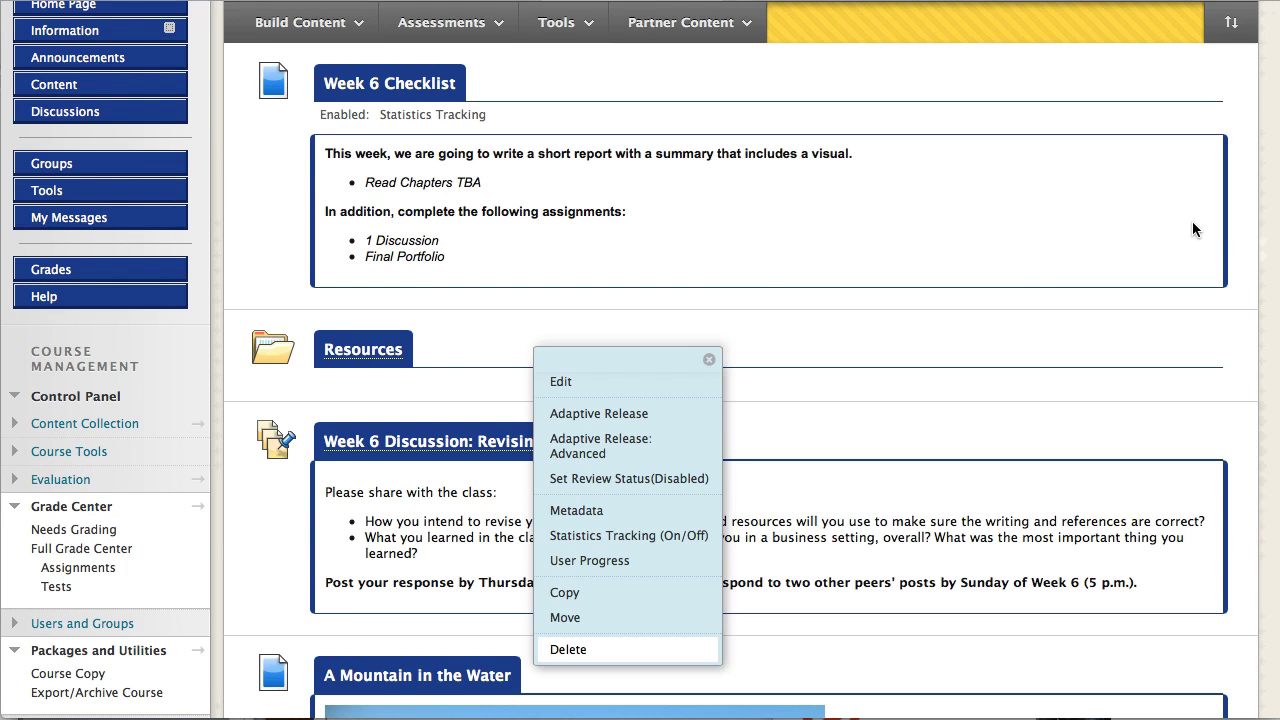
scroll(1117, 249, down, 3)
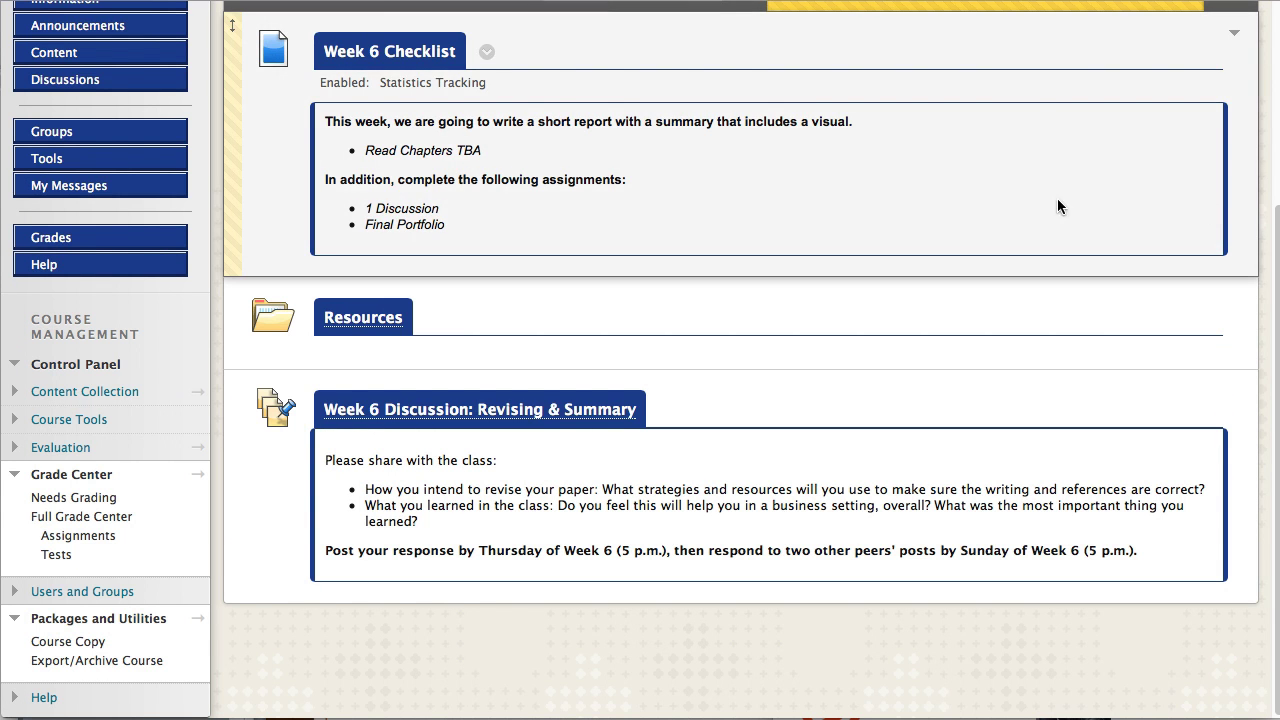